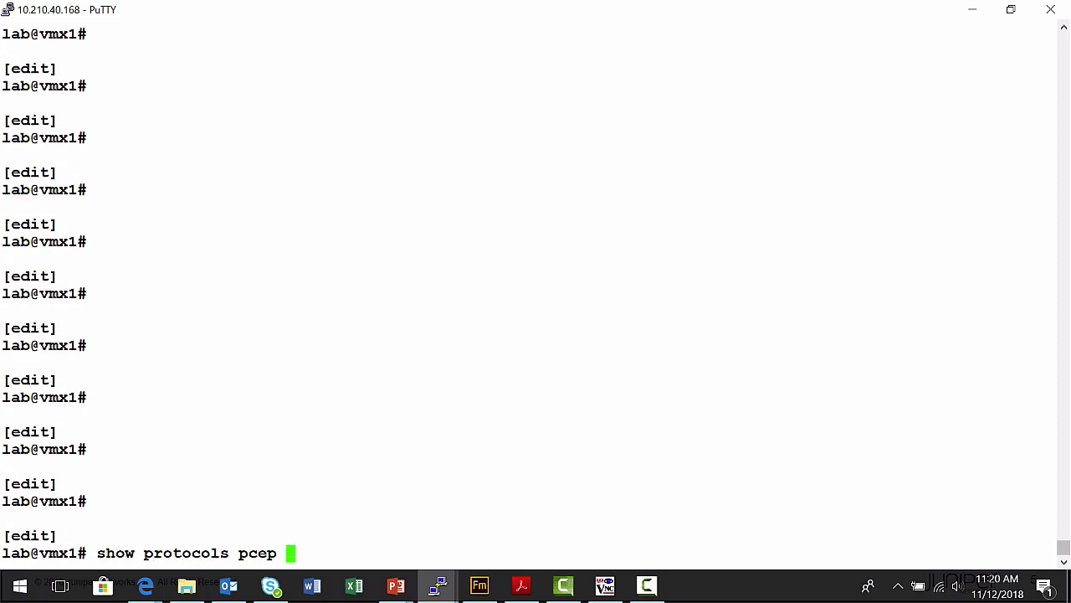
# Step: Display the PCEP protocol configuration and the path-computation-client status on vmx1
pyautogui.press('Return')
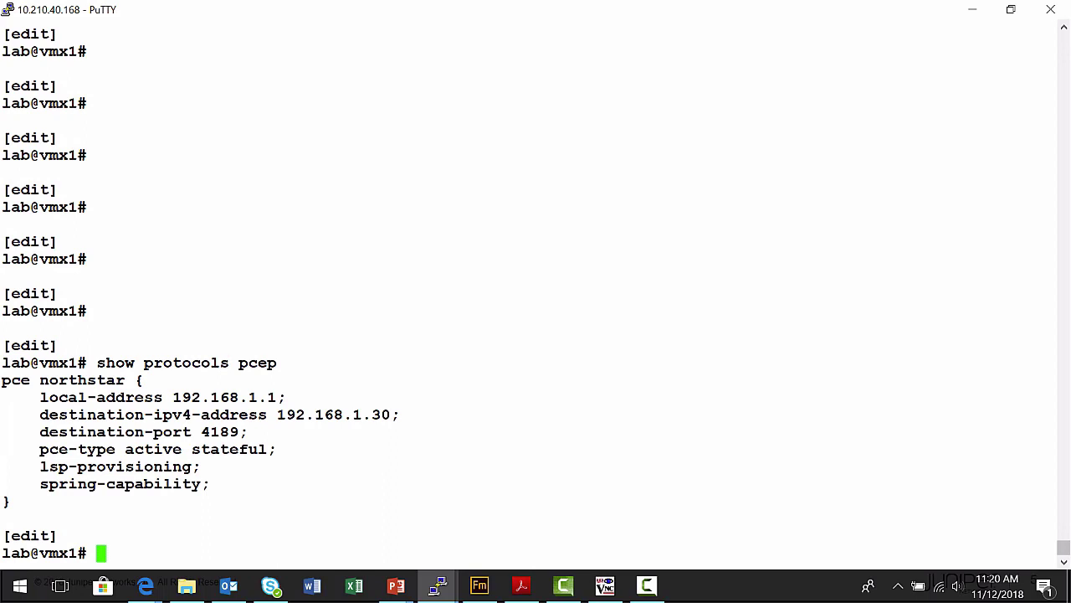
pyautogui.write('run show ')
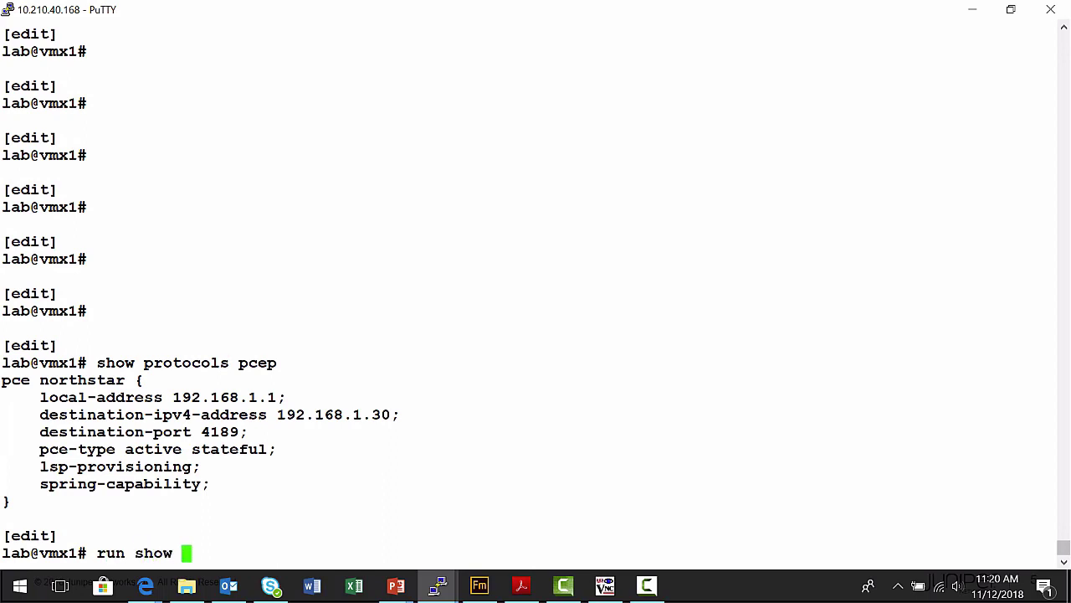
pyautogui.write('ps')
pyautogui.press('BackSpace')
pyautogui.write('a')
pyautogui.press('Tab')
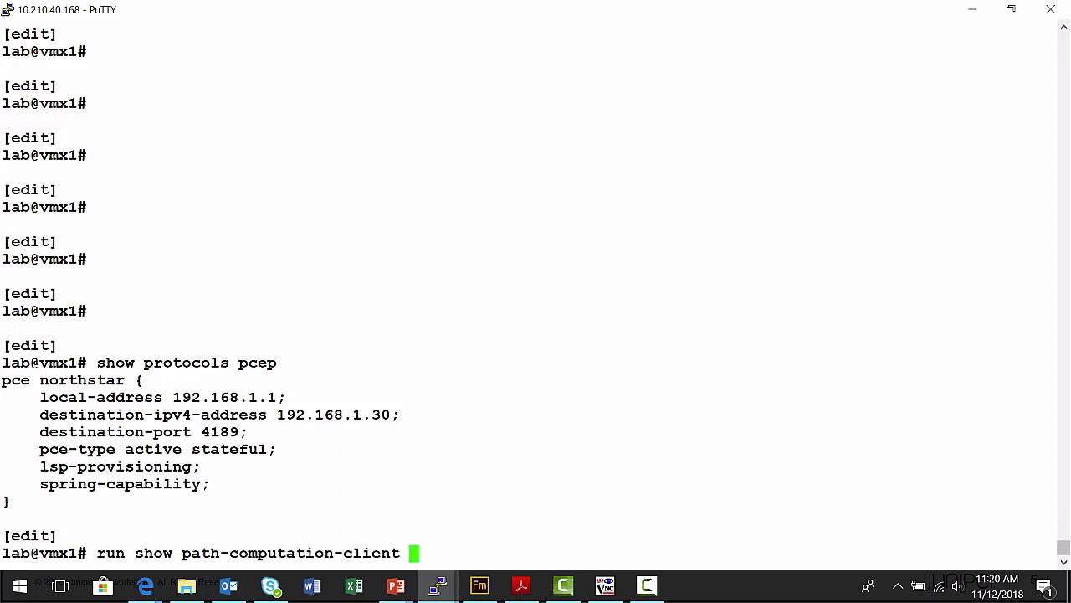
pyautogui.write('status')
pyautogui.press('Return')
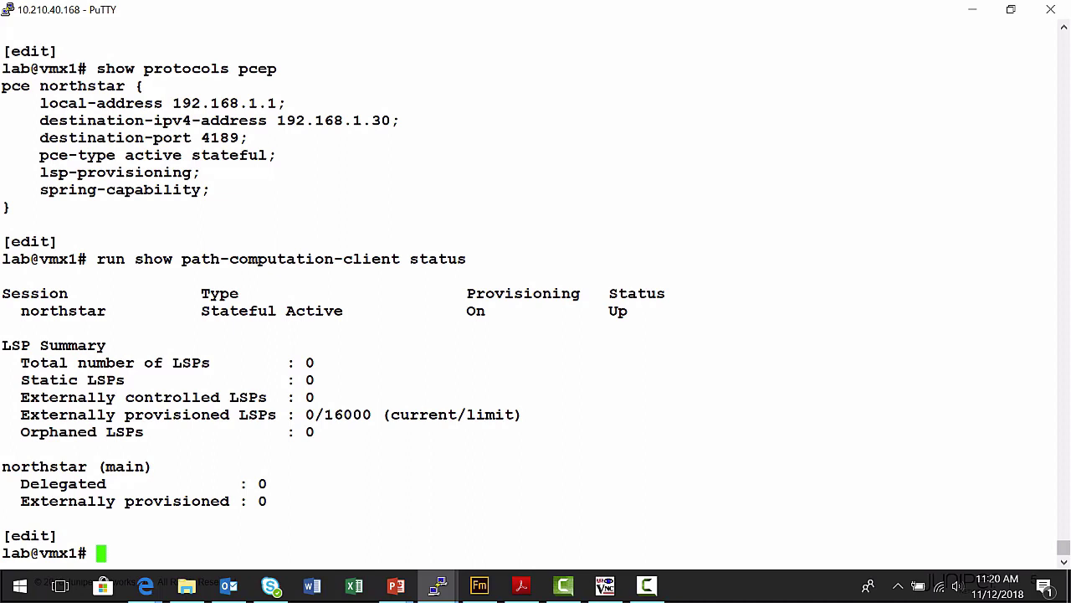
# Step: Display the MPLS protocol configuration on vmx1
pyautogui.write('show p')
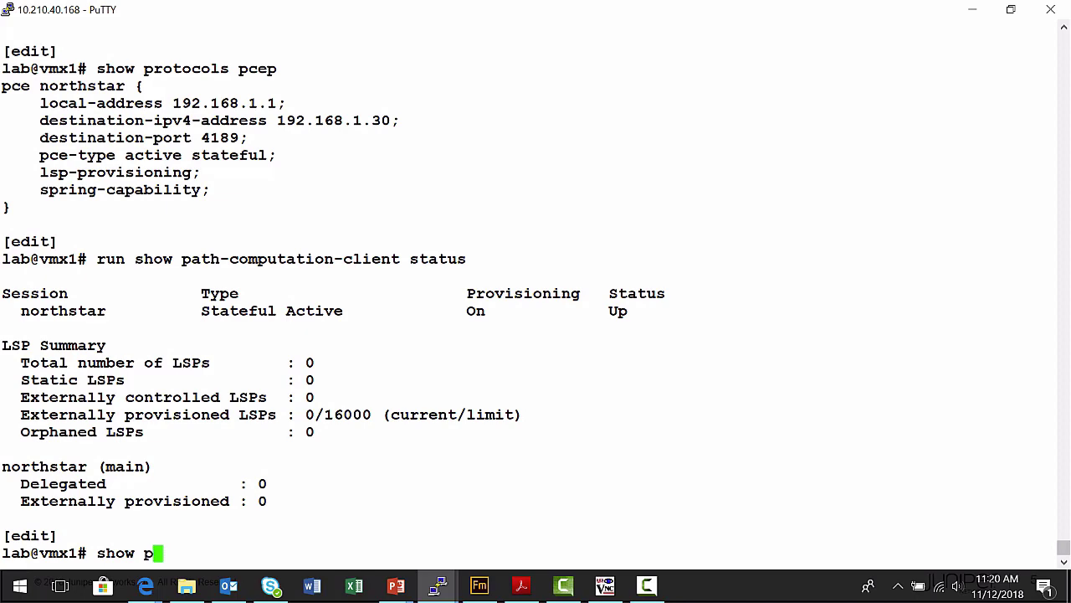
pyautogui.write('rotocols mpls')
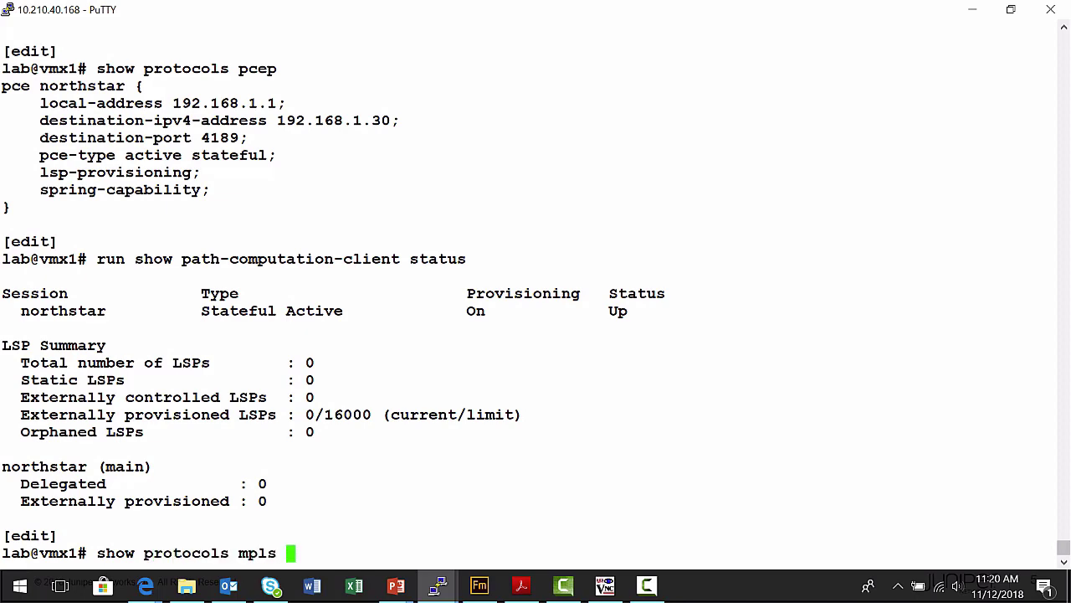
pyautogui.press('Return')
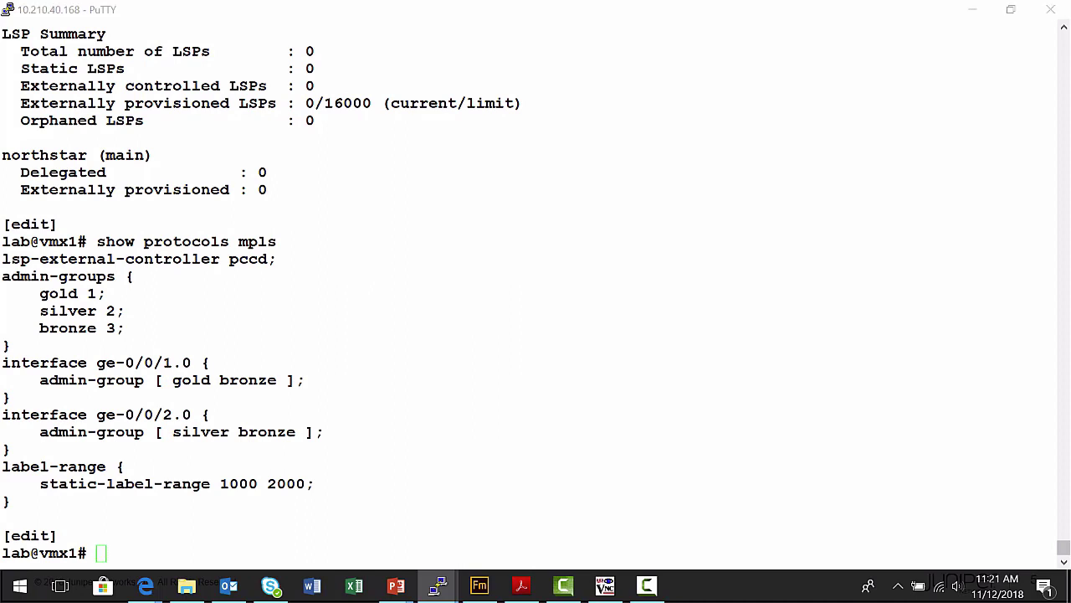
# Step: Switch to the NorthStar Controller in TightVNC Viewer and start provisioning a new tunnel with PCEP as the provisioning method
pyautogui.hotkey('alt', 'Tab')
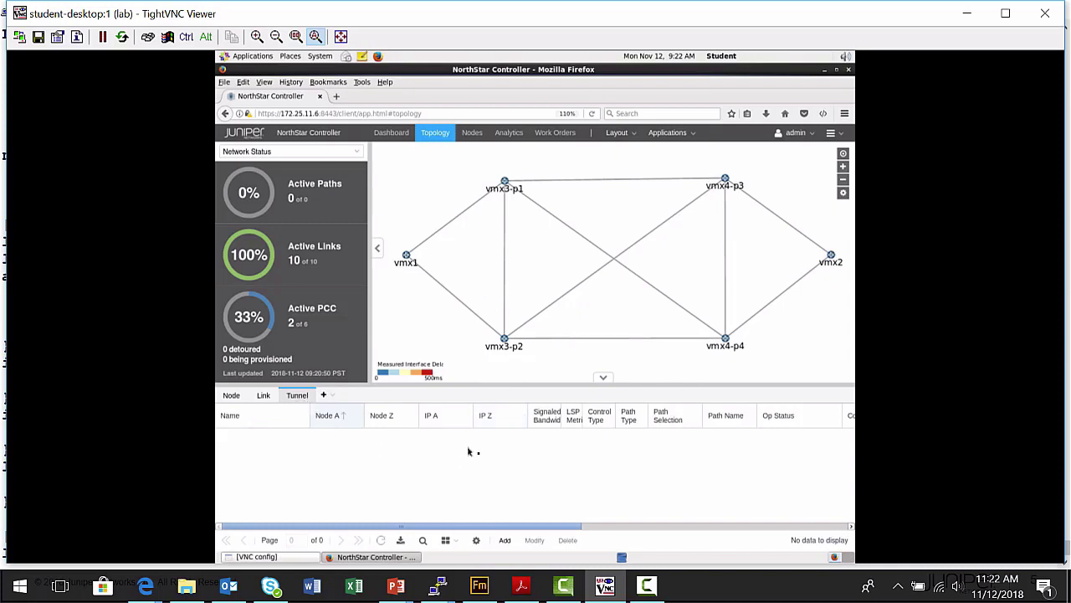
pyautogui.click(505, 541)
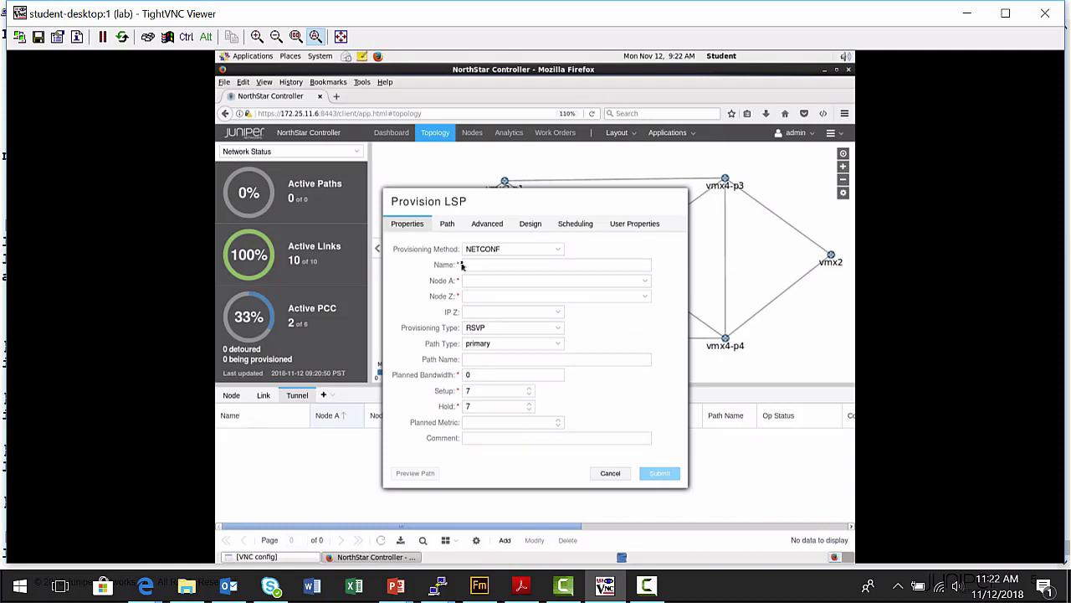
pyautogui.click(558, 249)
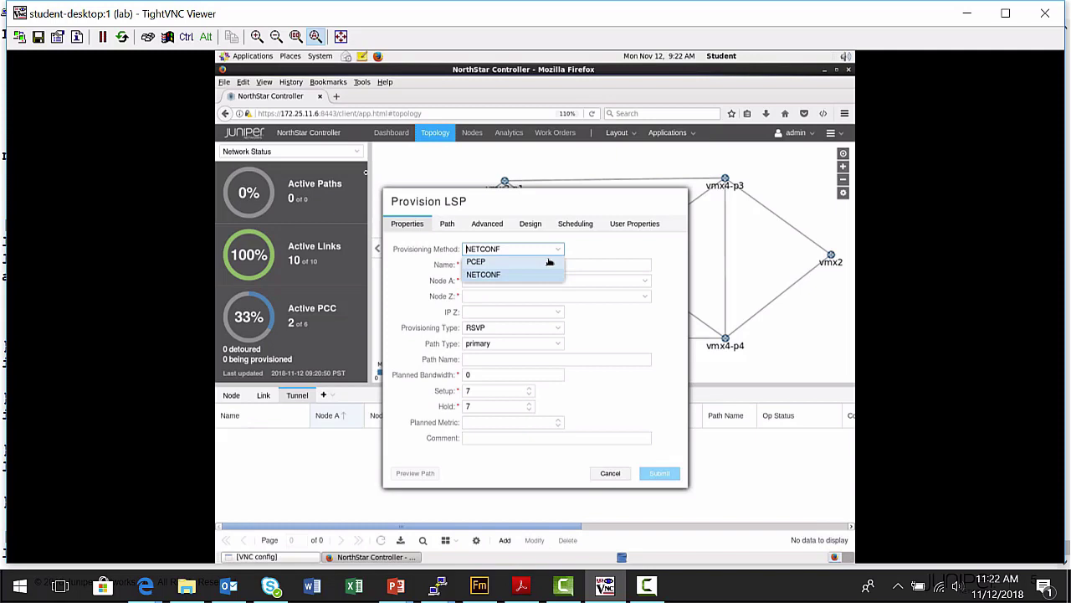
pyautogui.click(549, 262)
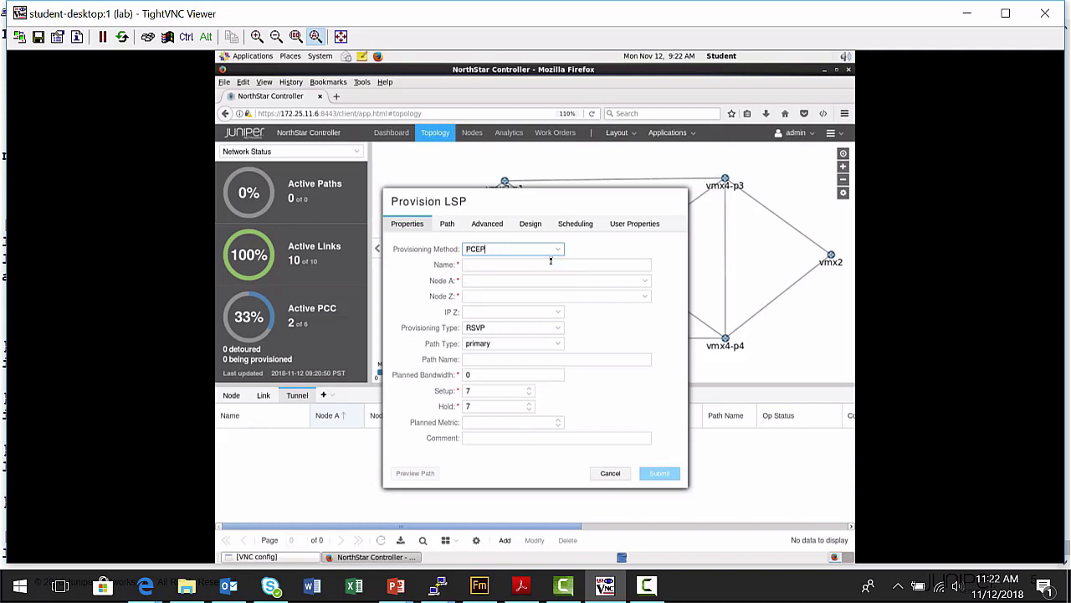
# Step: Name the new LSP vmx1-to-vmx2-PCEP
pyautogui.click(554, 263)
pyautogui.write('vm')
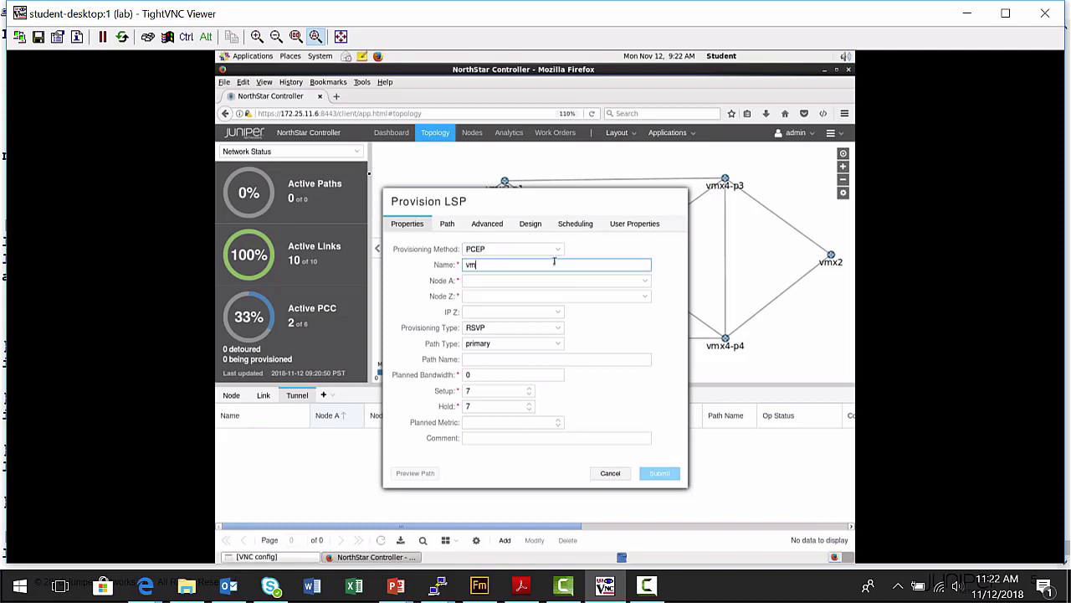
pyautogui.write('x1-to-vm')
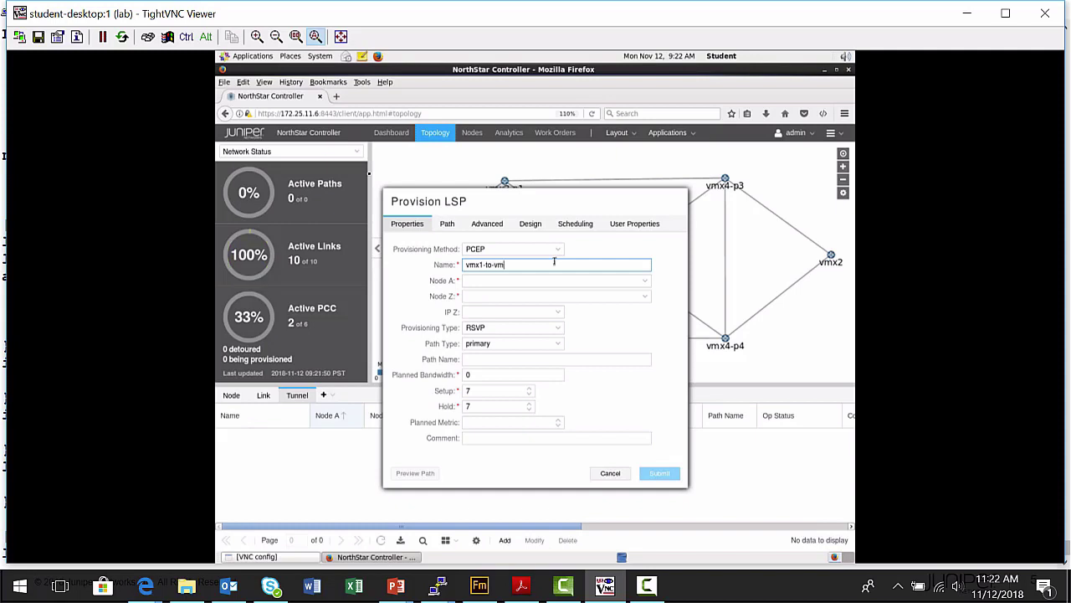
pyautogui.write('x2')
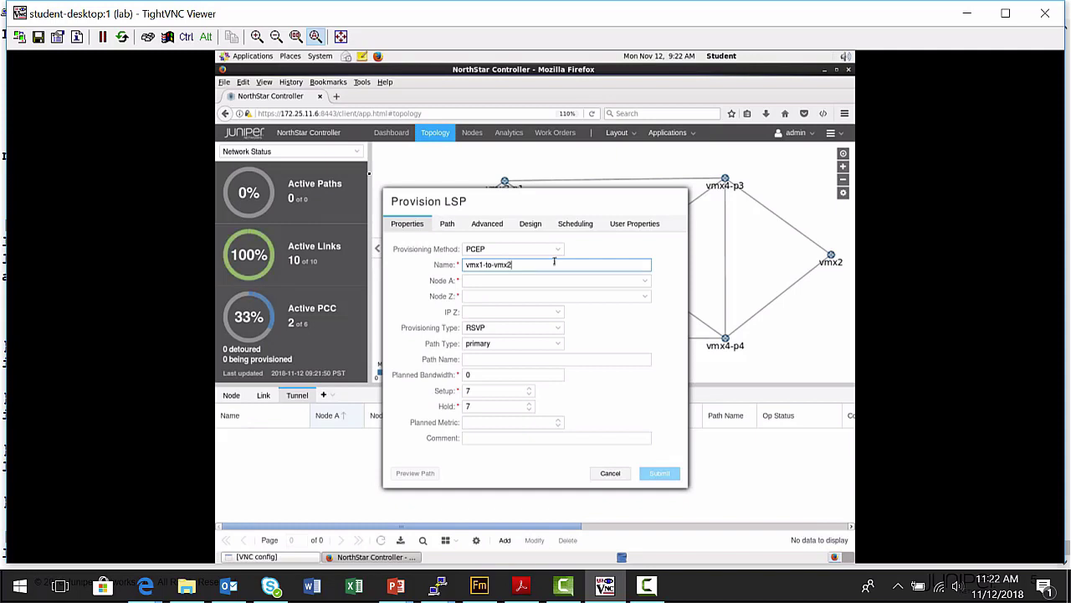
pyautogui.write('-PCEP')
# Step: Set the LSP's Node A to vmx1 and its Node Z to vmx2
pyautogui.moveTo(614, 198); pyautogui.dragTo(680, 196)
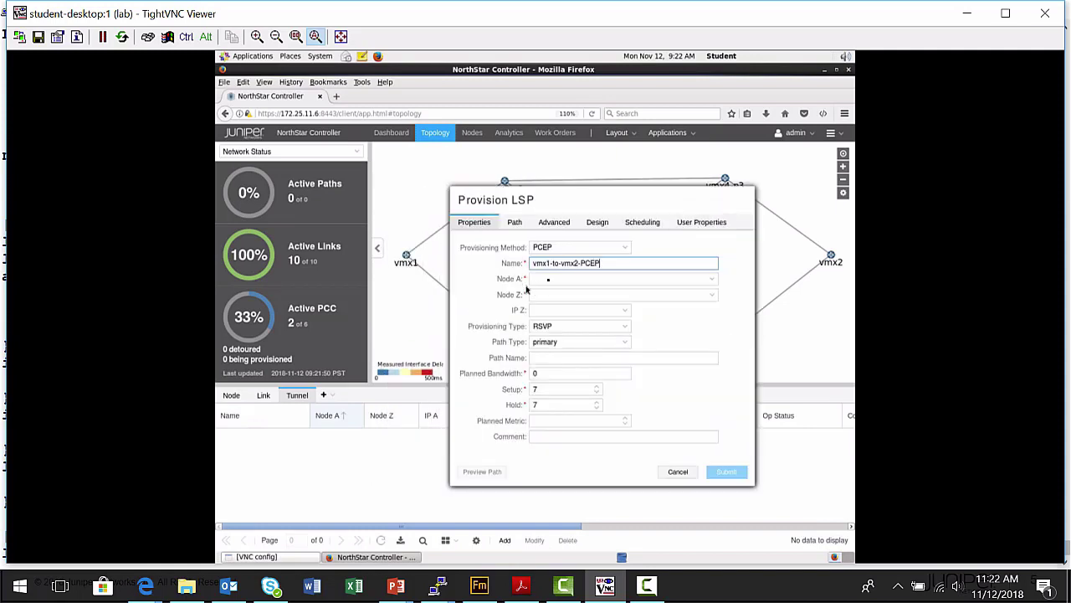
pyautogui.click(712, 279)
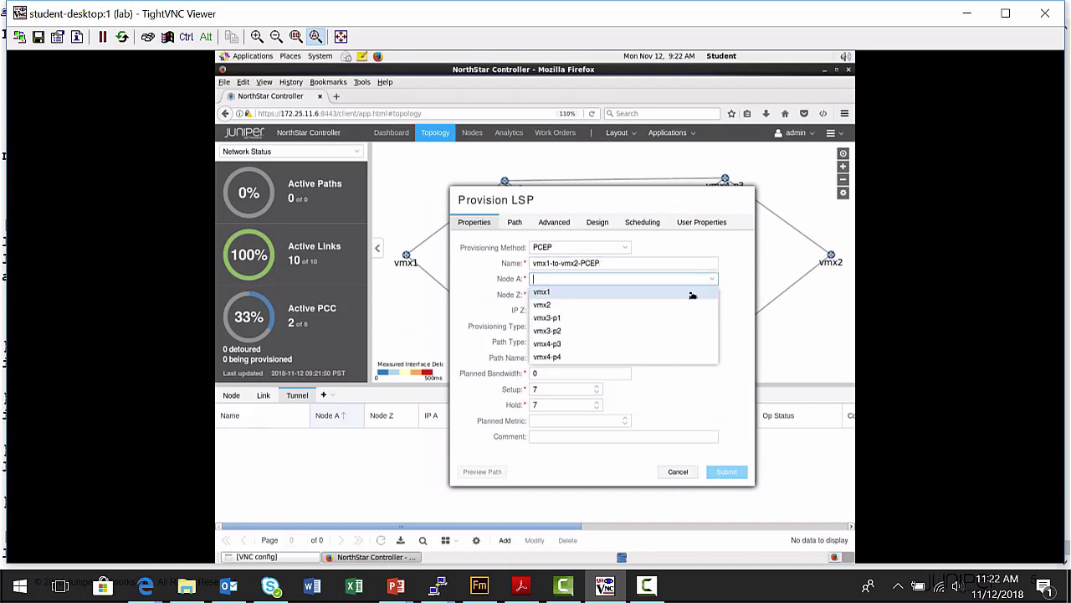
pyautogui.click(688, 295)
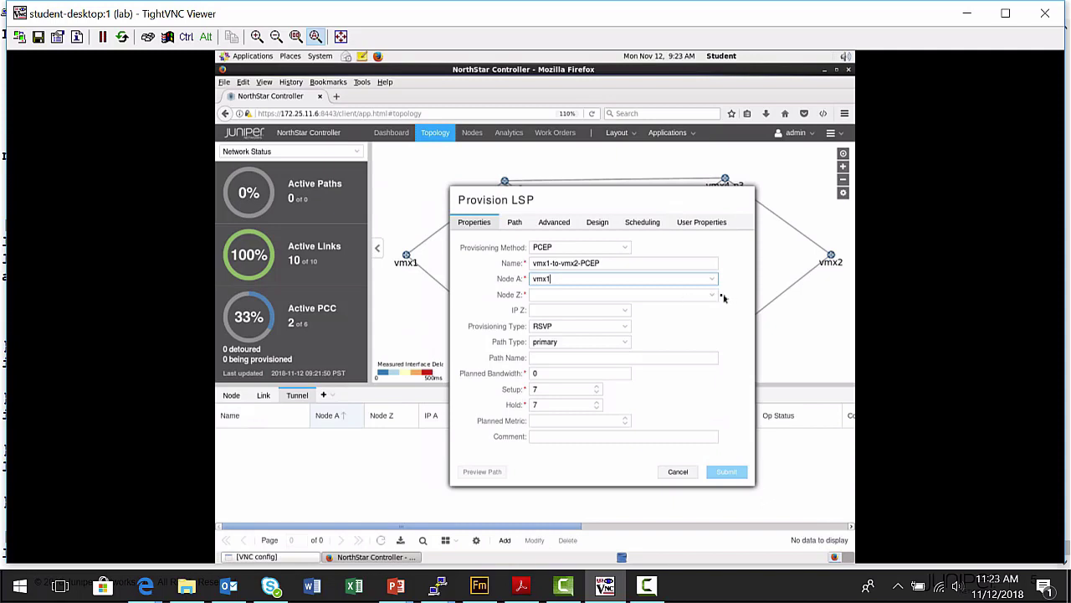
pyautogui.click(716, 294)
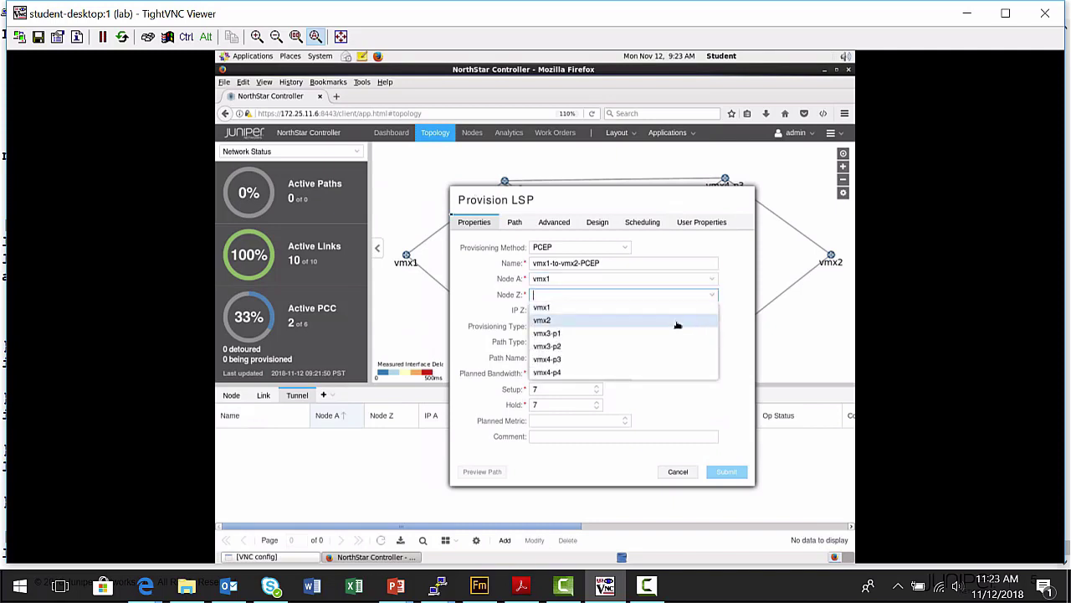
pyautogui.click(678, 323)
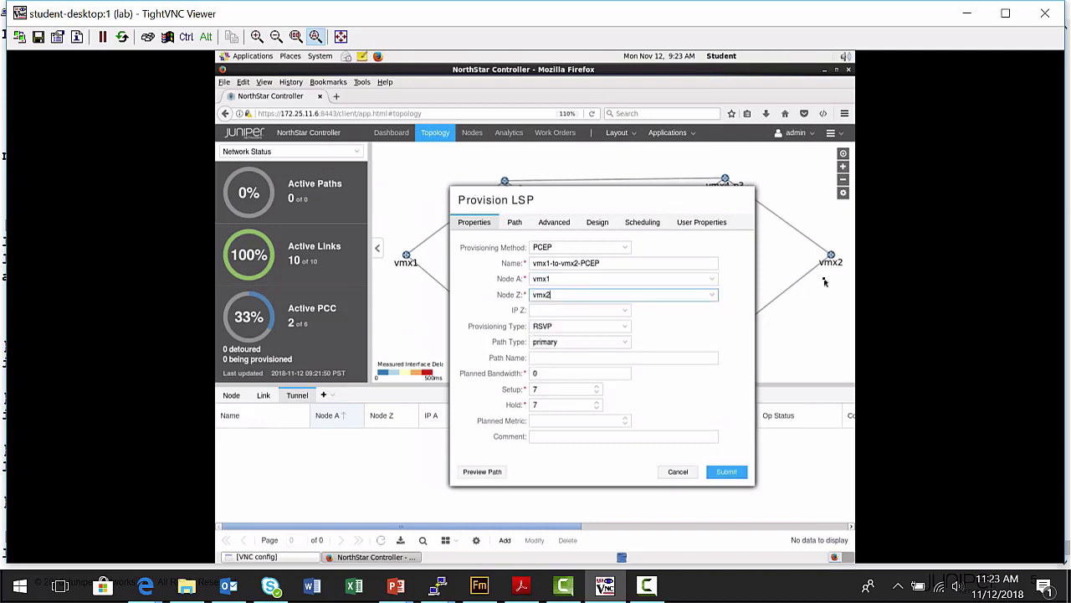
# Step: Review the available provisioning types and path types for the LSP, keeping RSVP and primary
pyautogui.click(623, 327)
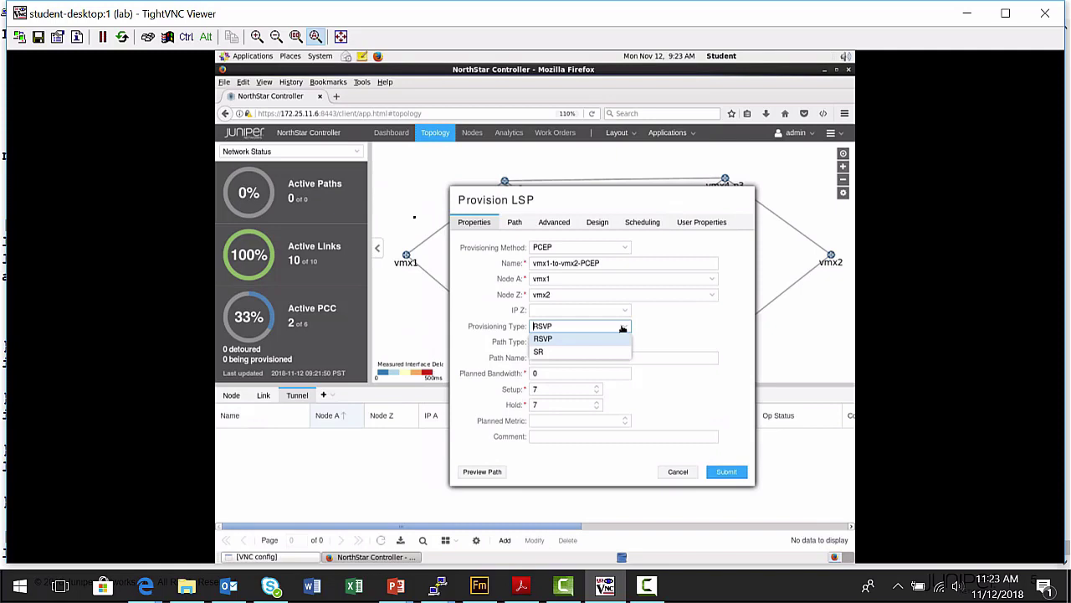
pyautogui.click(622, 328)
pyautogui.click(623, 326)
pyautogui.click(628, 326)
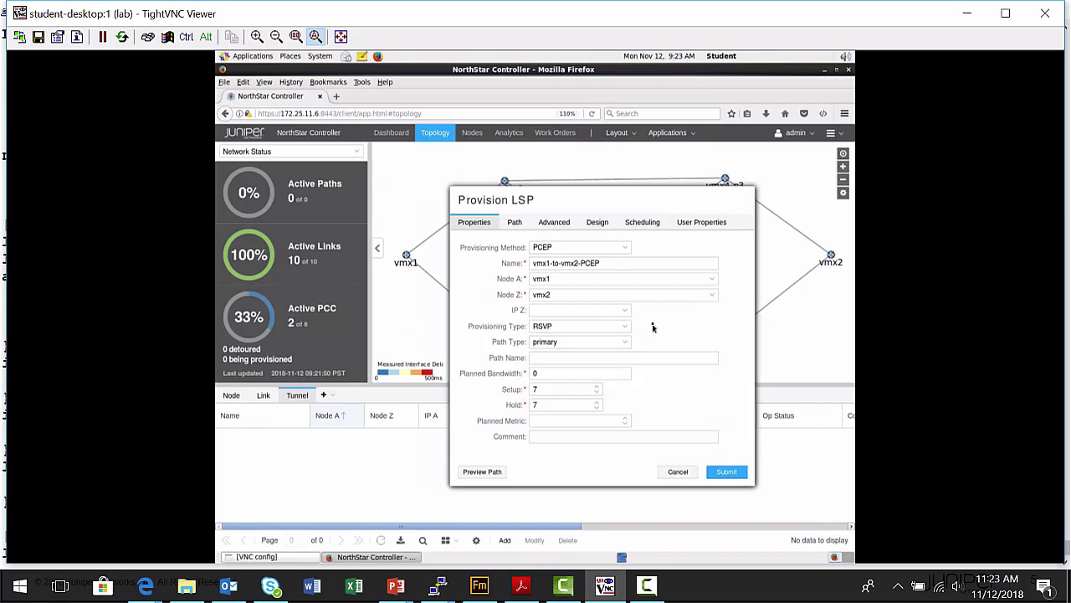
pyautogui.click(628, 342)
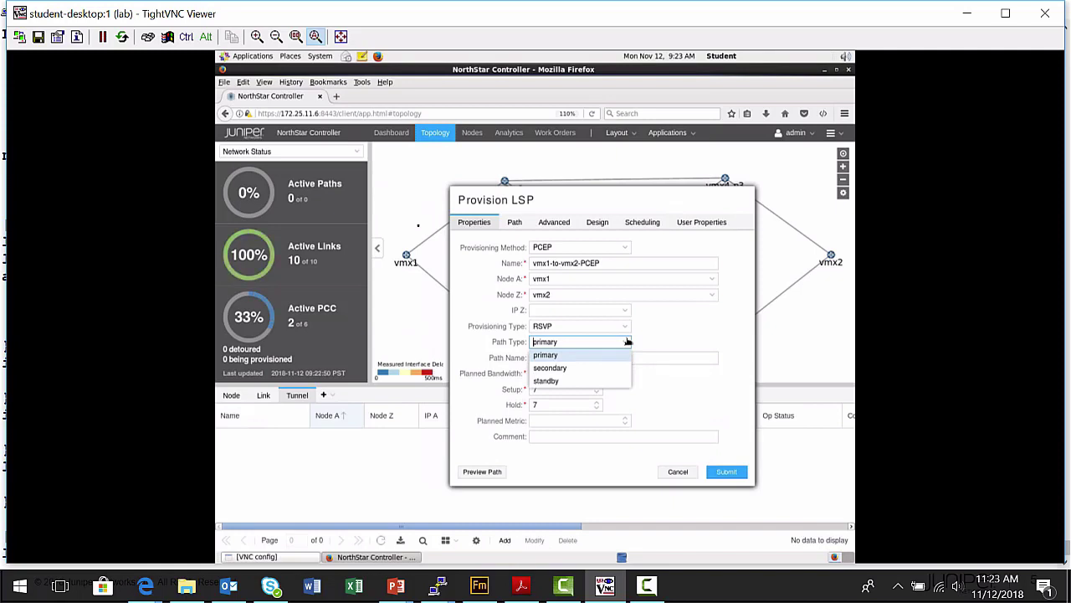
pyautogui.click(644, 343)
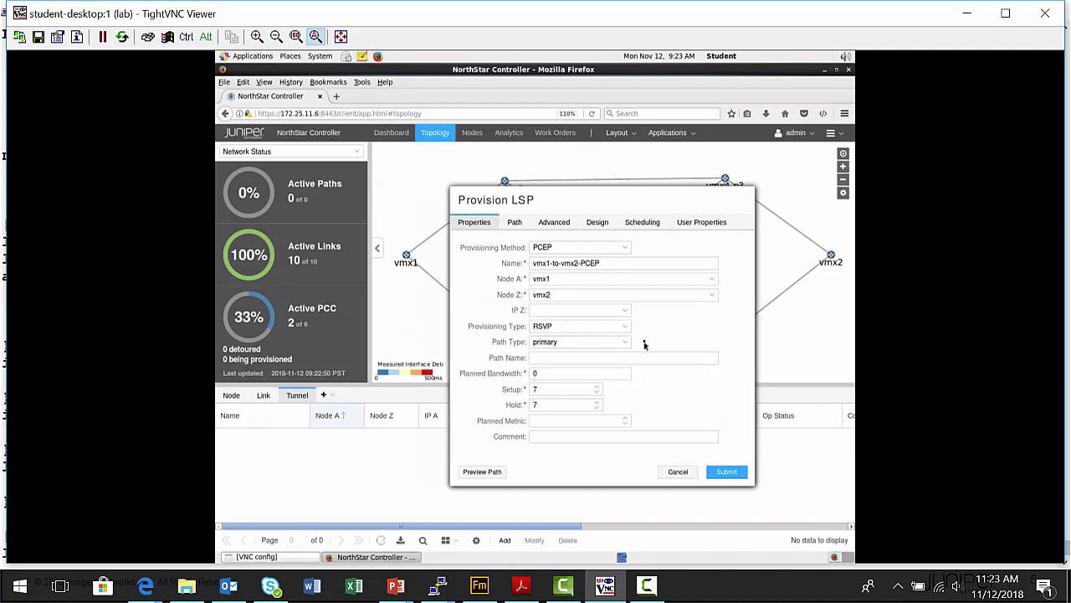
# Step: Set the LSP's planned bandwidth to 100M
pyautogui.click(569, 375)
pyautogui.press('BackSpace')
pyautogui.write('100M')
# Step: Set the LSP's path selection to preferred, with 172.20.20.12 (172.22.102.2) as strict Hop 1
pyautogui.click(516, 224)
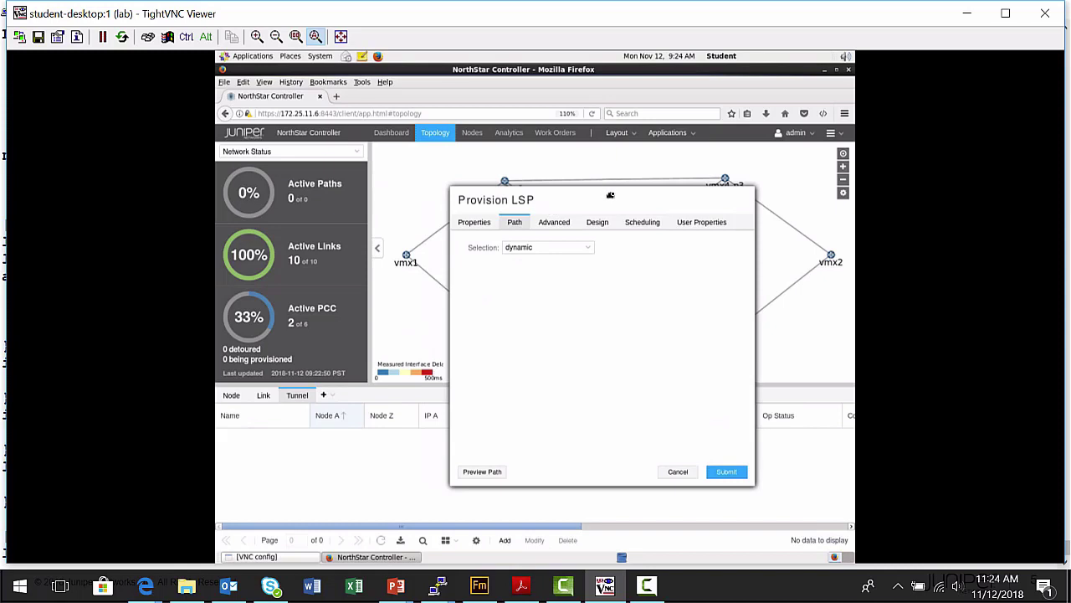
pyautogui.moveTo(612, 194); pyautogui.dragTo(675, 210)
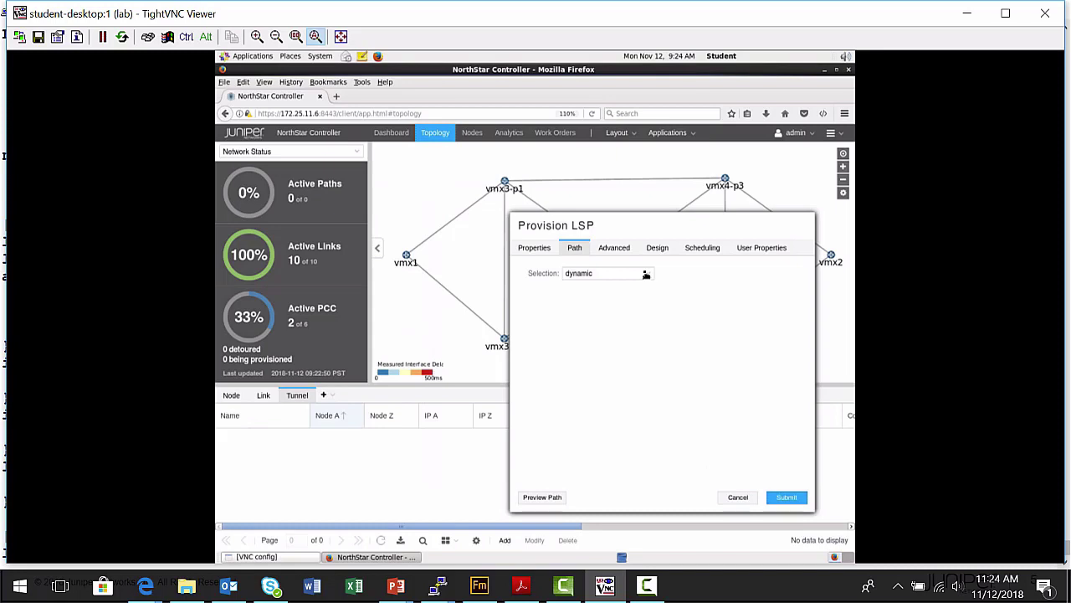
pyautogui.click(646, 275)
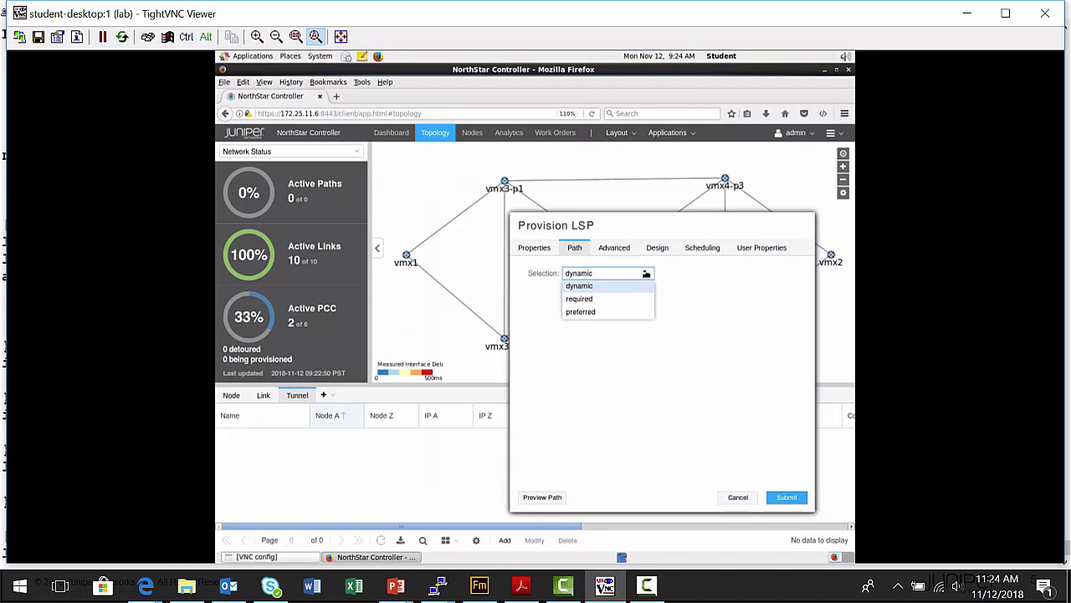
pyautogui.click(616, 310)
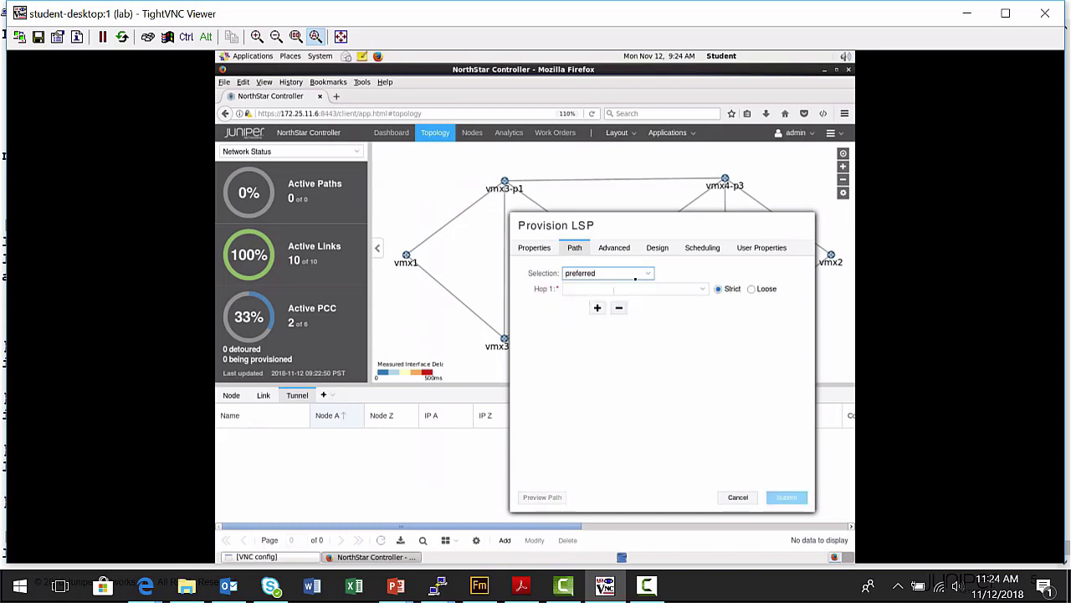
pyautogui.click(703, 290)
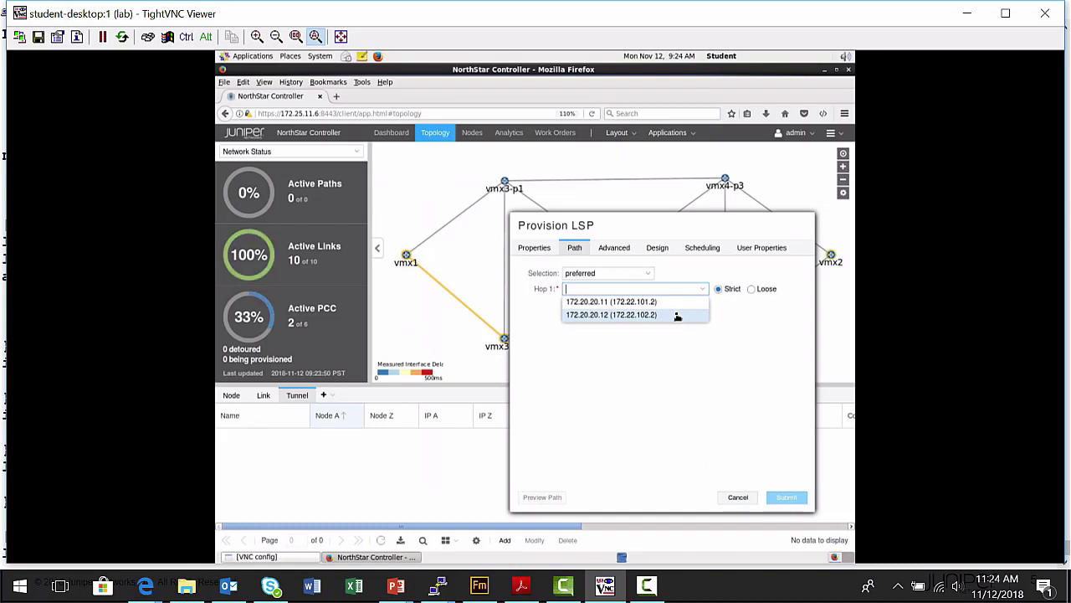
pyautogui.click(678, 316)
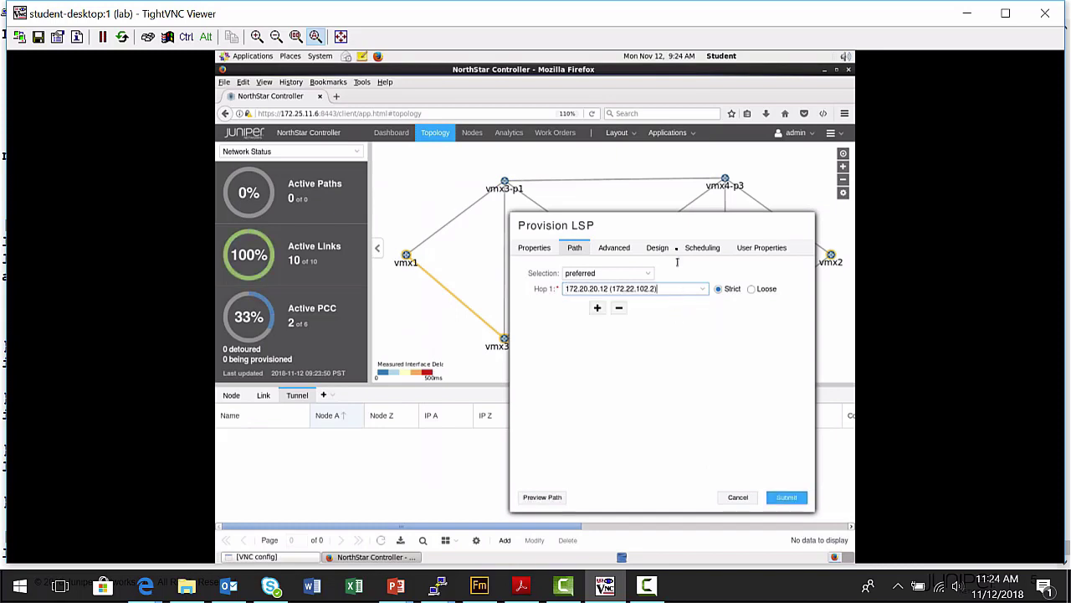
# Step: Add 172.20.20.13 (172.22.108.2) as strict Hop 2 of the preferred path
pyautogui.moveTo(678, 227); pyautogui.dragTo(708, 228)
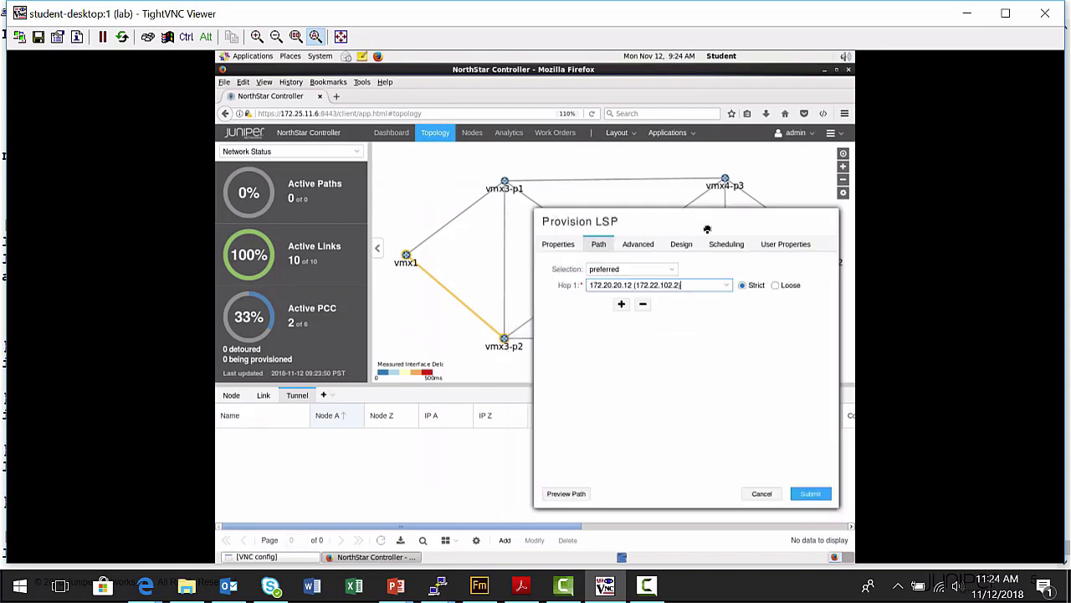
pyautogui.click(622, 304)
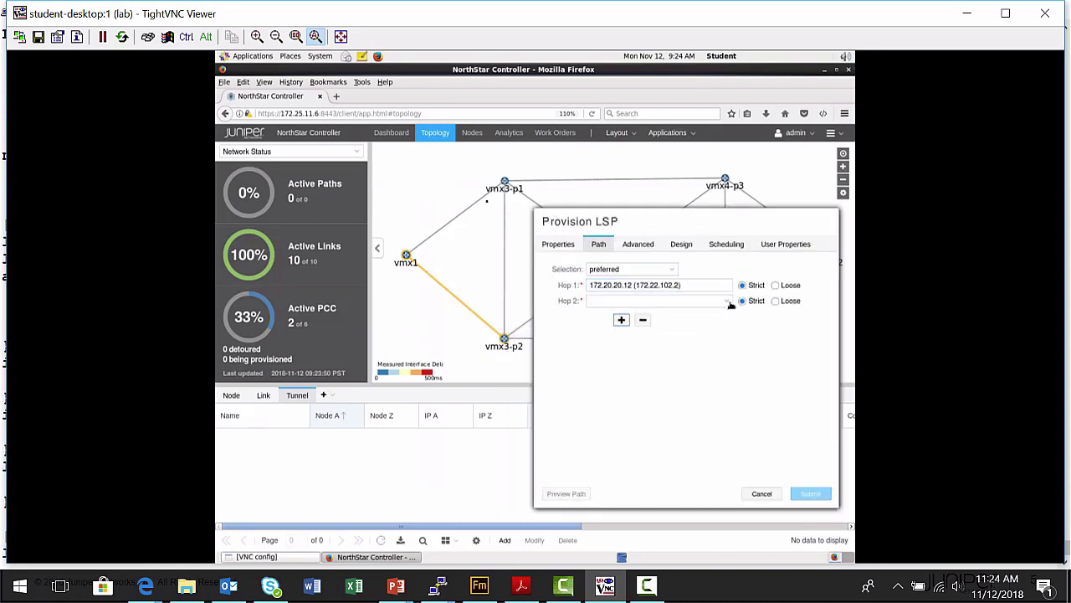
pyautogui.click(728, 301)
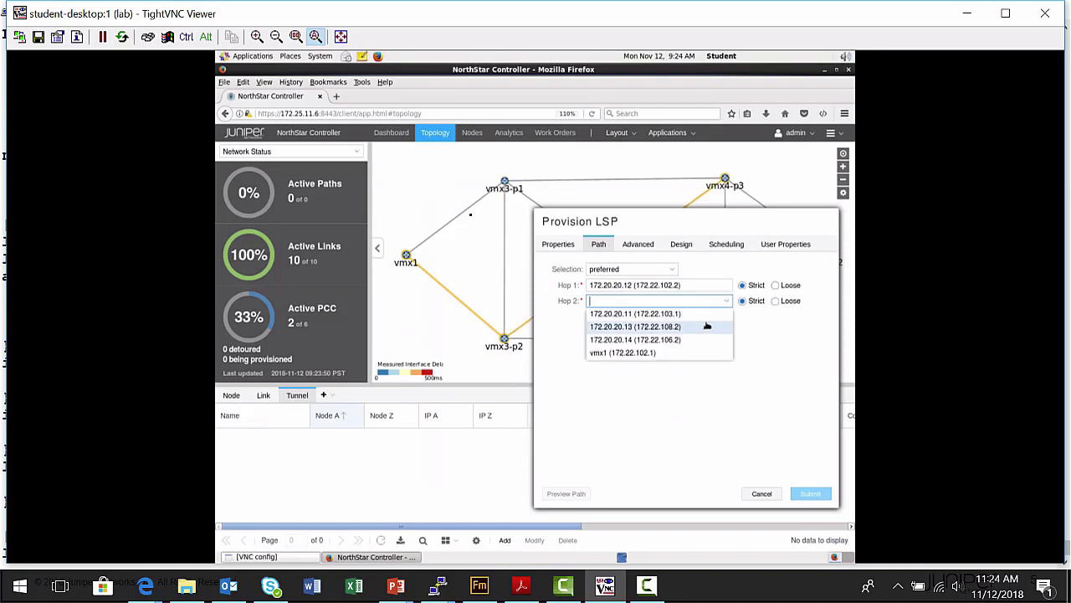
pyautogui.click(707, 324)
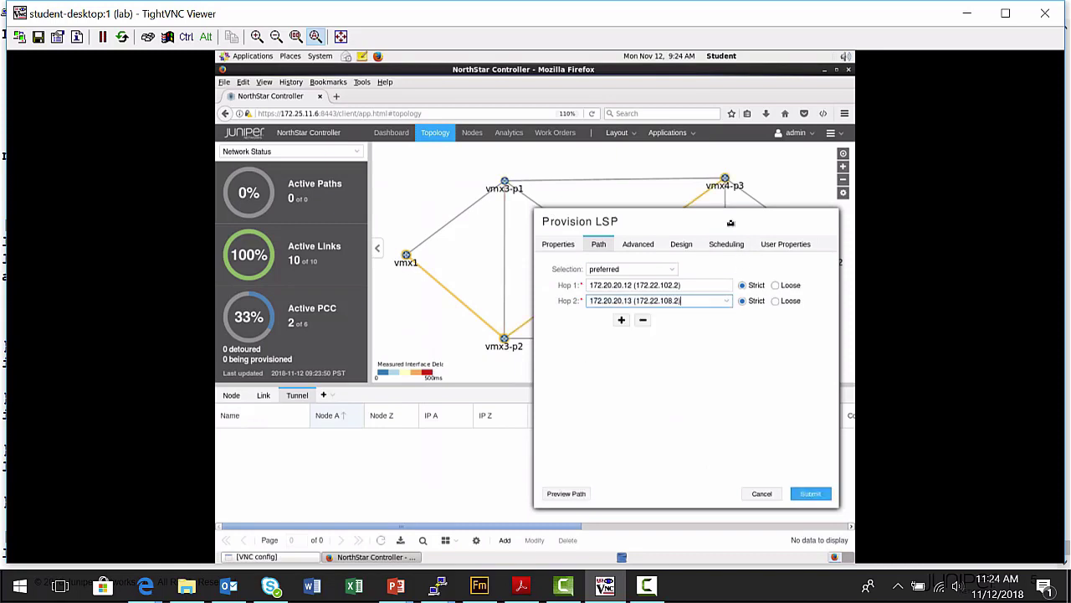
pyautogui.press('Return')
# Step: Add 172.20.20.14 (172.22.109.2) as strict Hop 3 of the preferred path
pyautogui.moveTo(672, 225); pyautogui.dragTo(542, 210)
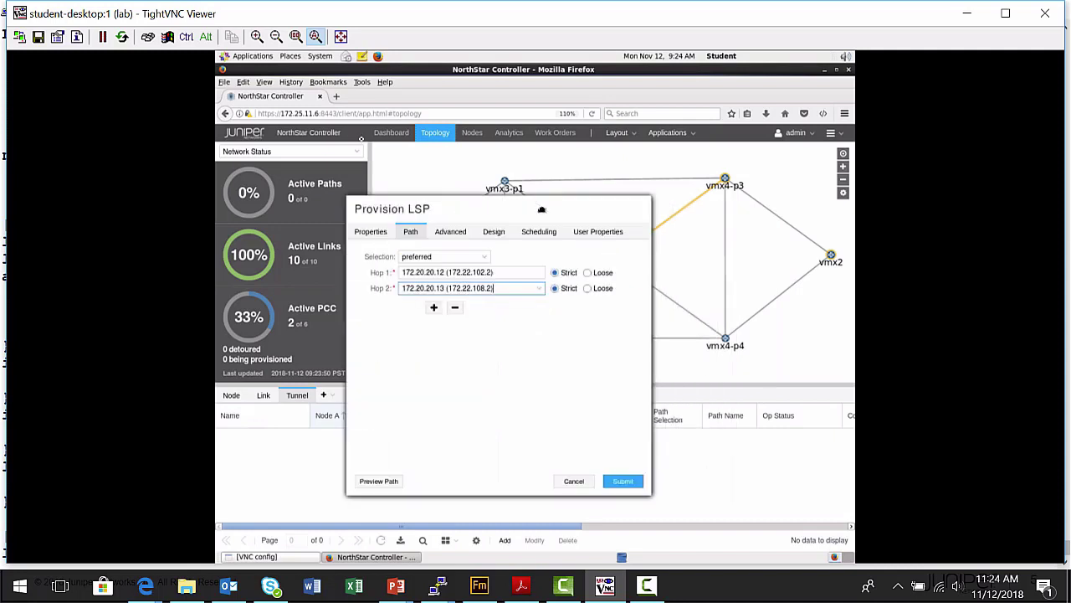
pyautogui.click(433, 308)
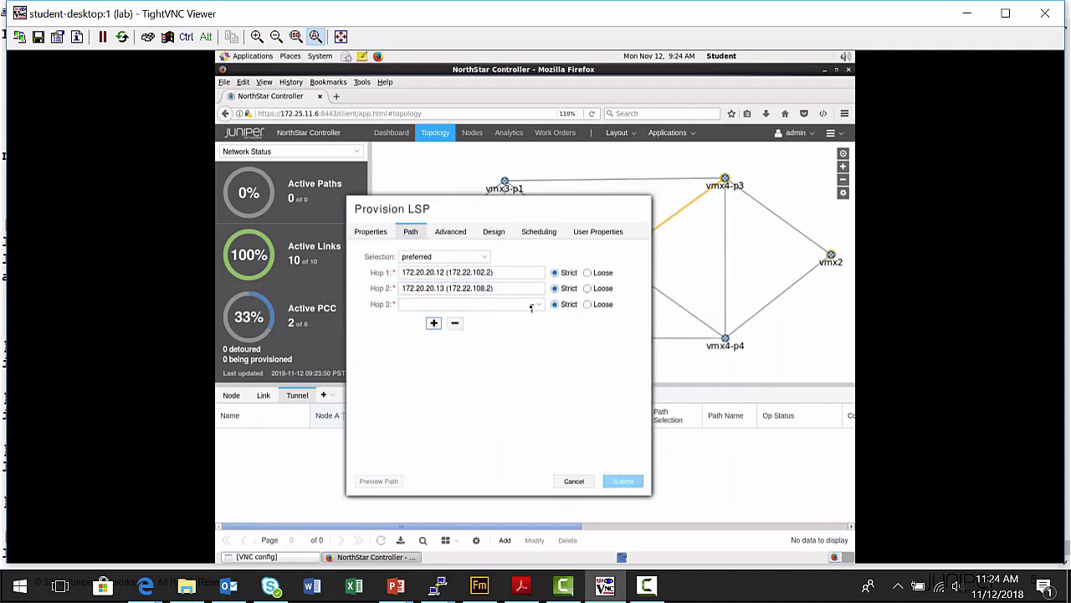
pyautogui.click(536, 304)
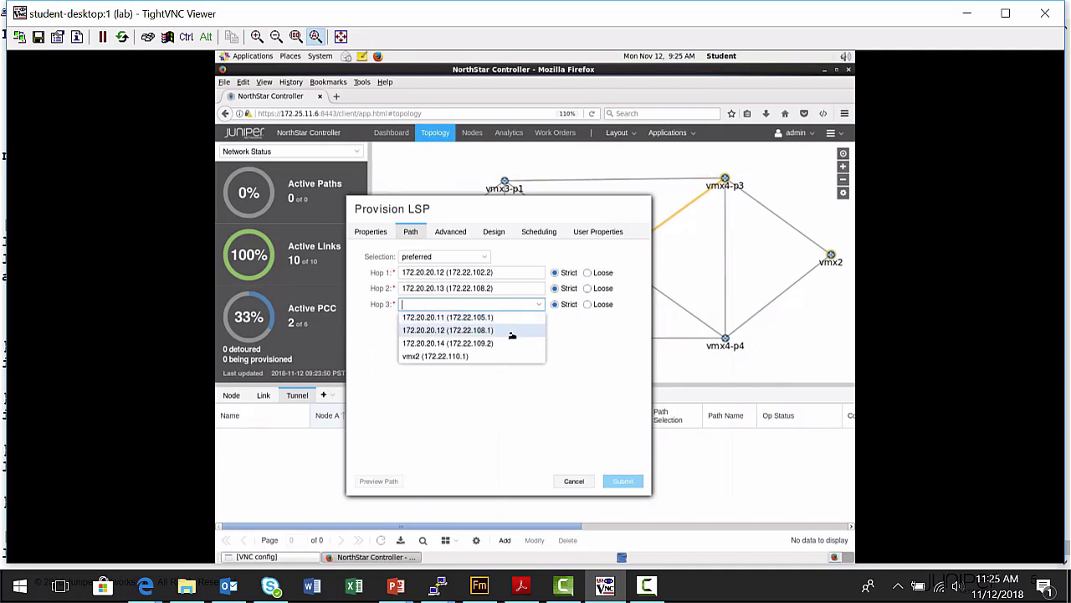
pyautogui.click(506, 346)
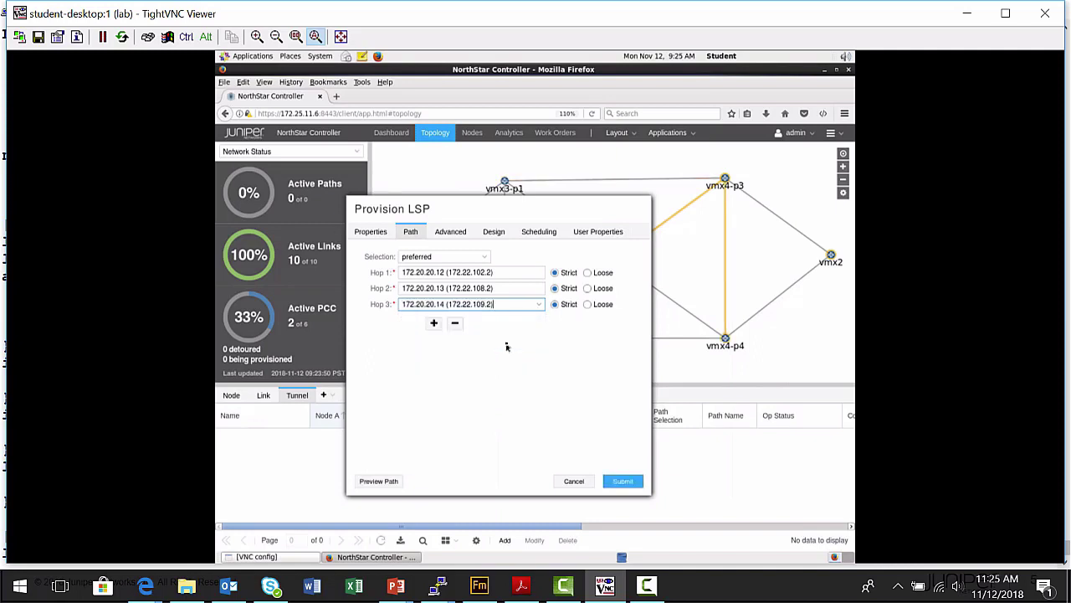
# Step: Add vmx2 (172.22.111.1) as strict Hop 4 and move the dialog to uncover vmx1 in the topology
pyautogui.click(435, 324)
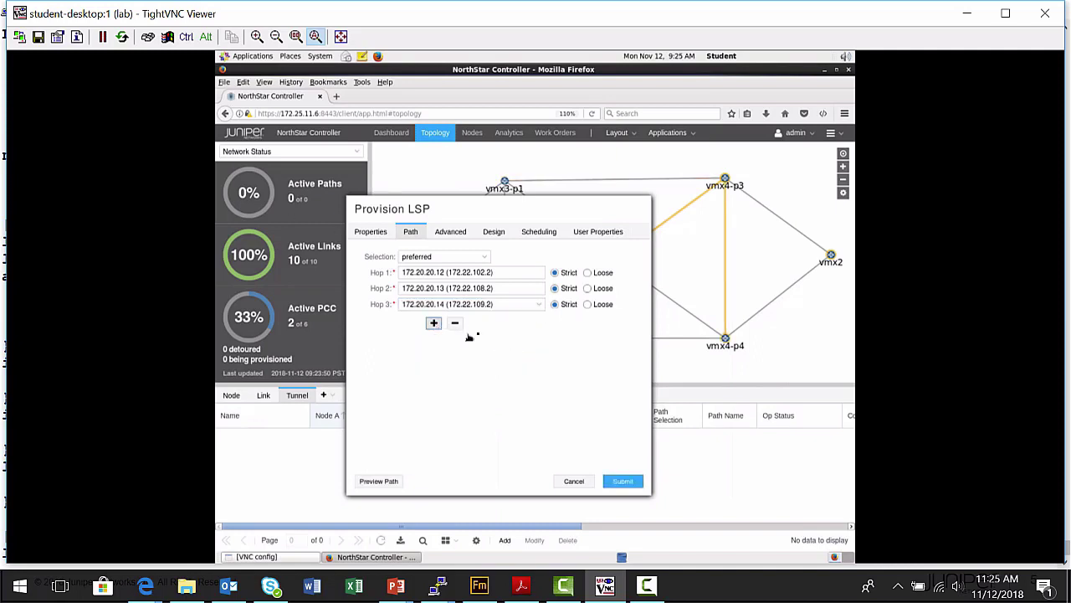
pyautogui.click(537, 321)
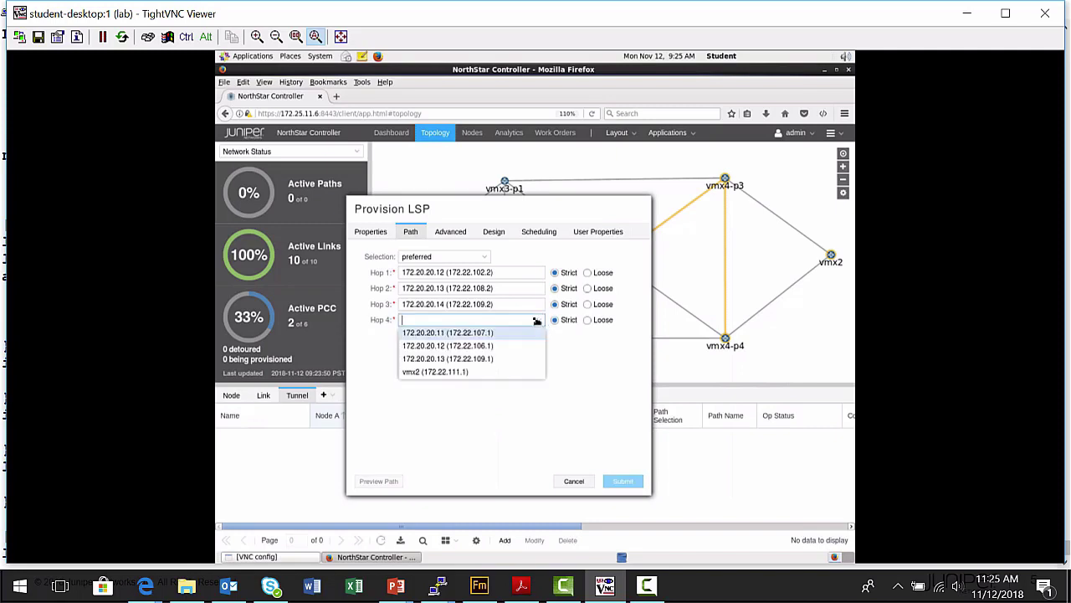
pyautogui.click(495, 371)
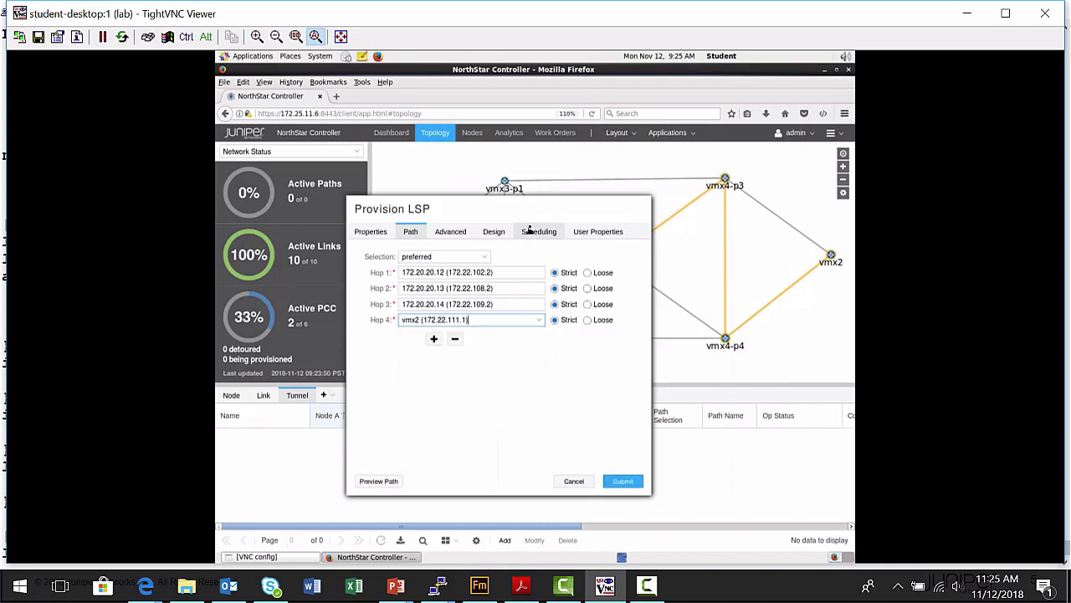
pyautogui.moveTo(514, 215); pyautogui.dragTo(659, 228)
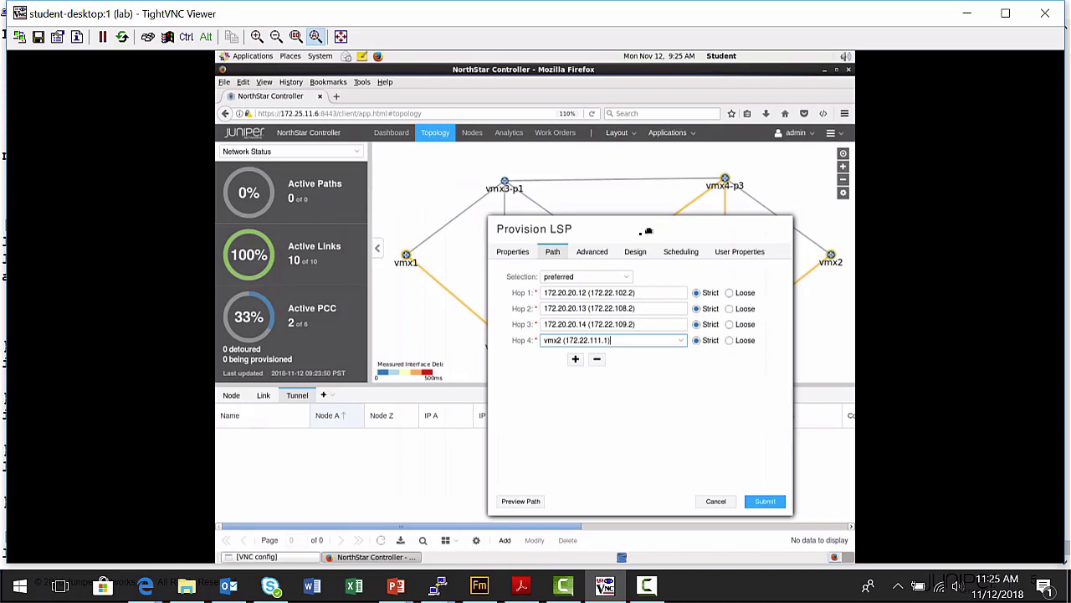
# Step: Review the LSP's advanced and design settings, including the available routing methods, keeping the default method
pyautogui.click(592, 253)
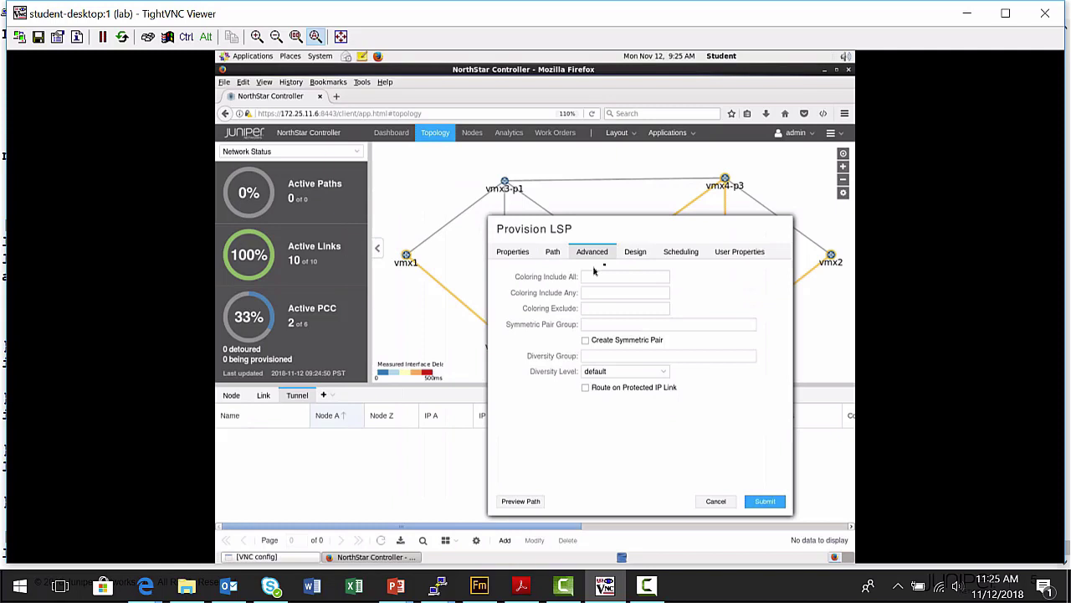
pyautogui.click(626, 255)
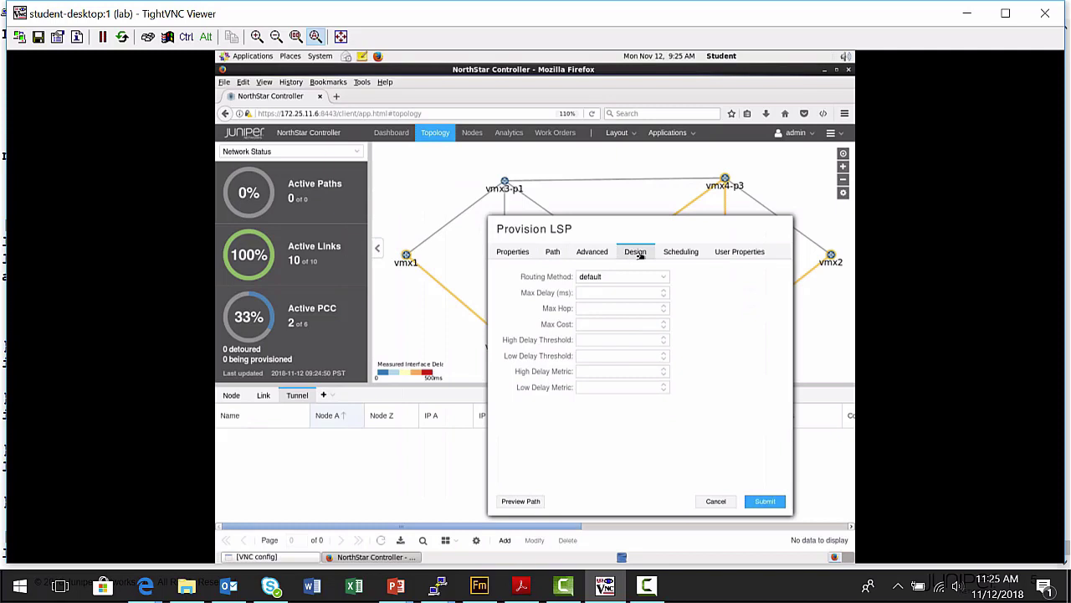
pyautogui.click(666, 278)
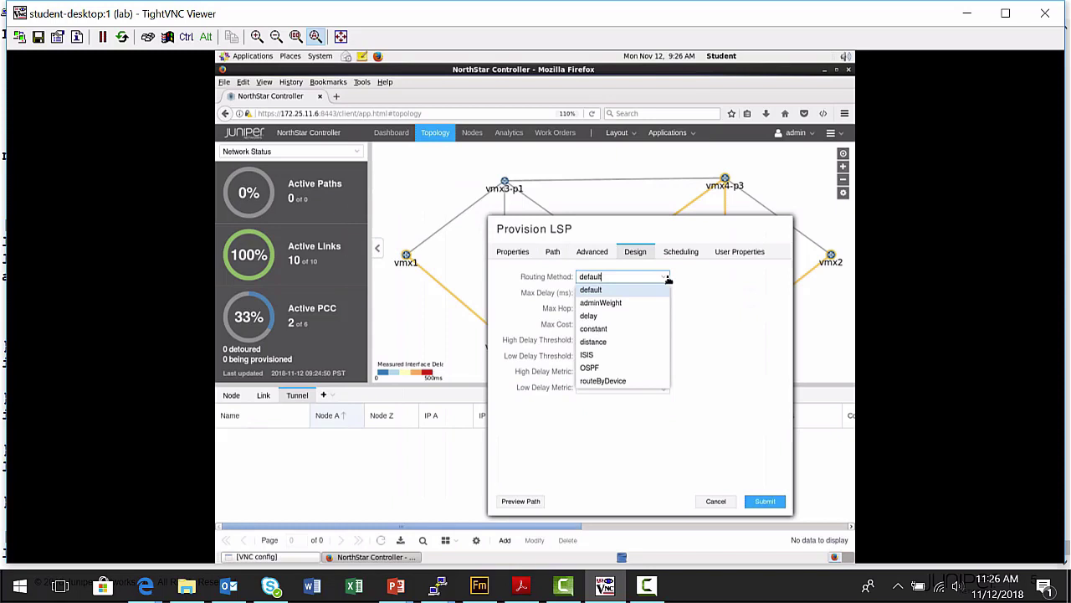
pyautogui.click(701, 301)
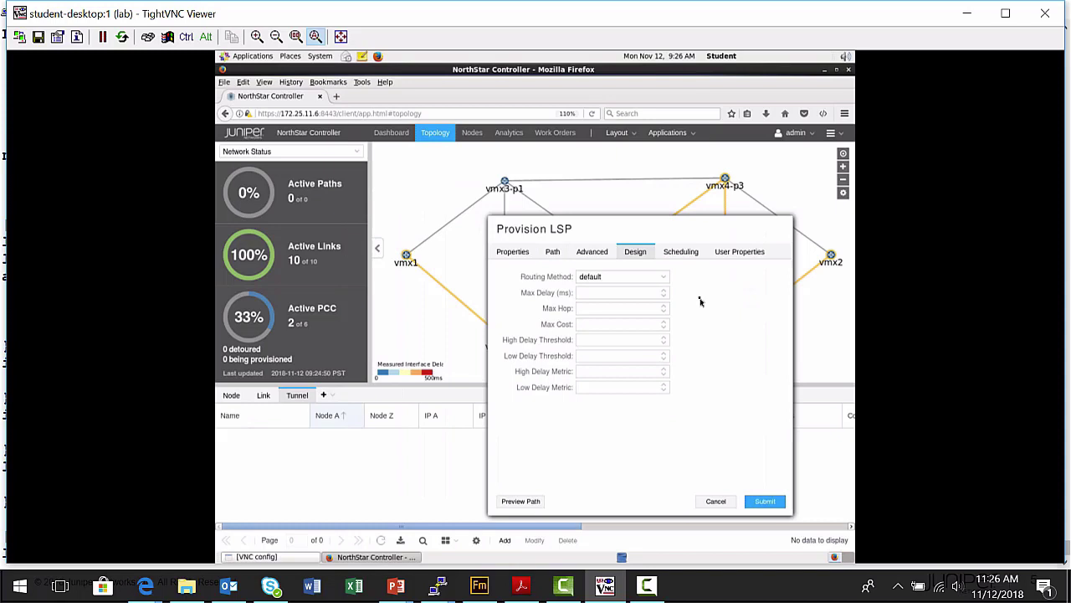
# Step: Review the Once and Daily scheduling options for the LSP, leaving scheduling set to No
pyautogui.click(680, 254)
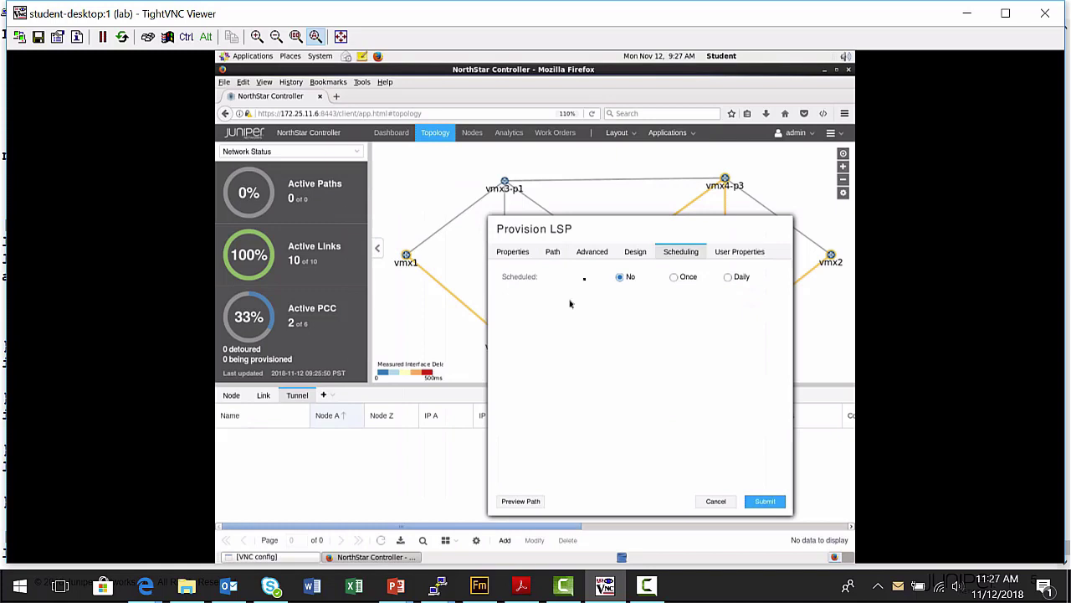
pyautogui.click(683, 281)
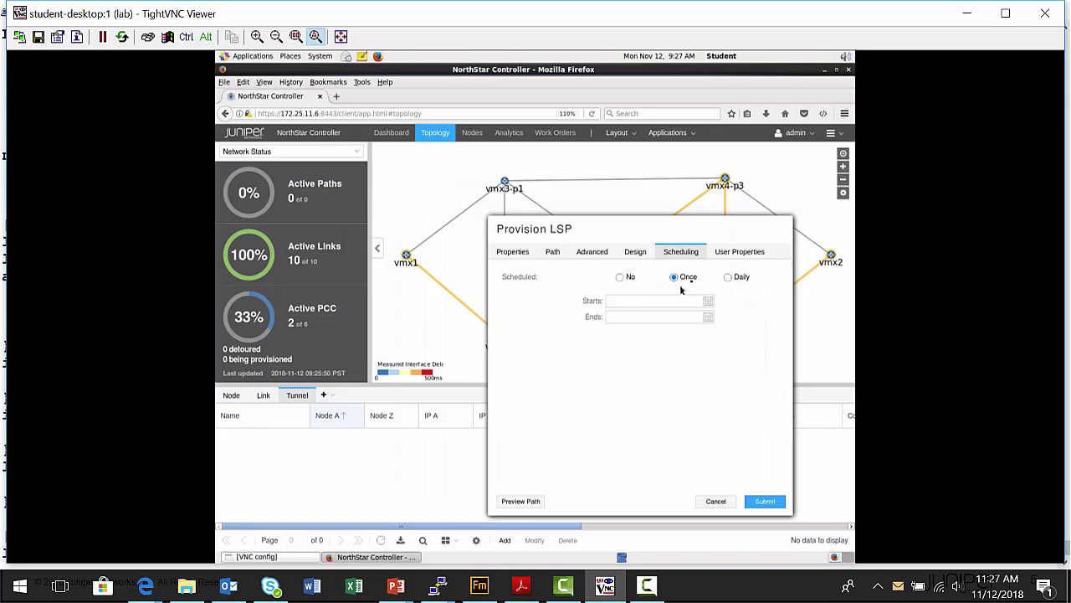
pyautogui.click(731, 285)
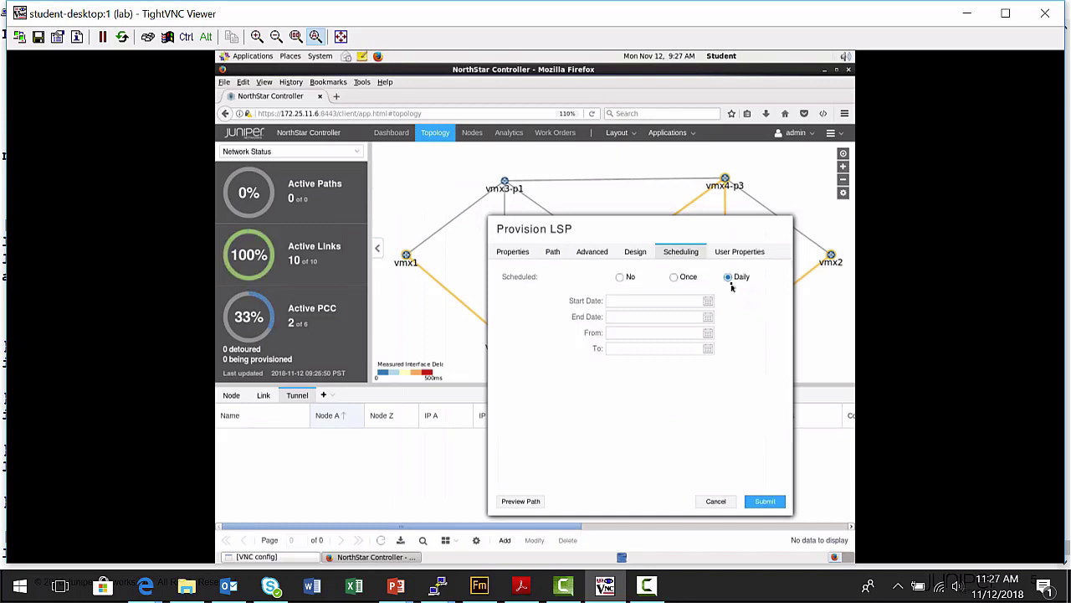
pyautogui.click(630, 278)
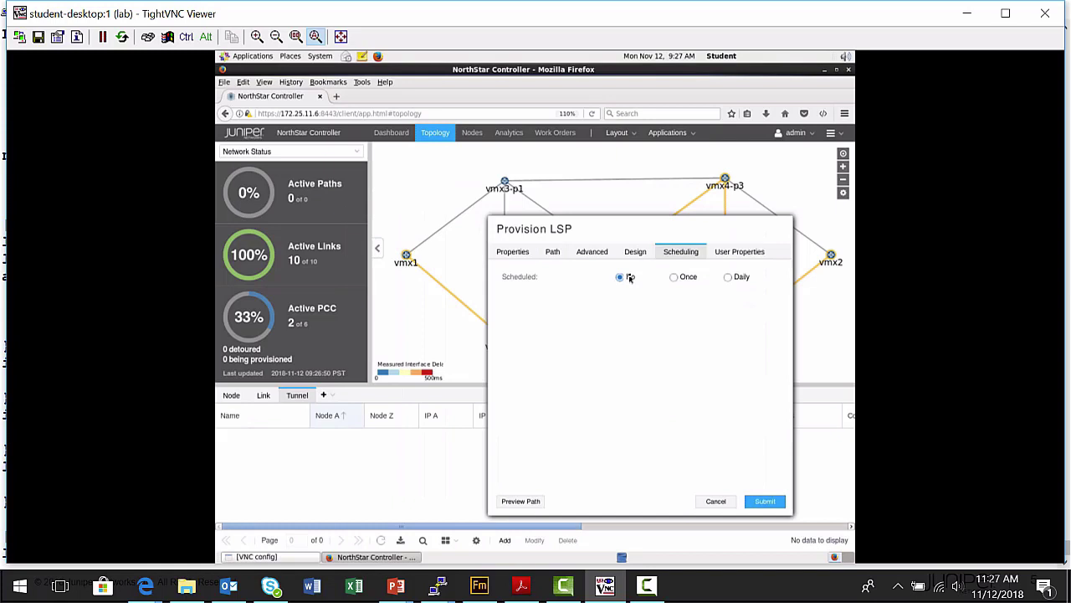
# Step: Check the LSP's user properties and main properties, and submit vmx1-to-vmx2-PCEP for provisioning
pyautogui.click(749, 255)
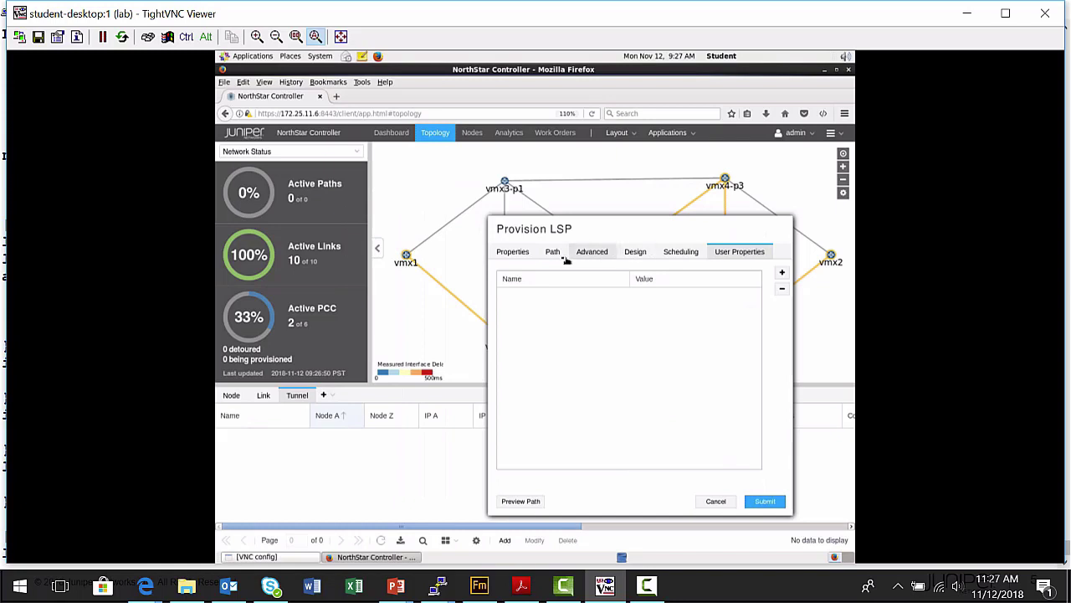
pyautogui.click(514, 253)
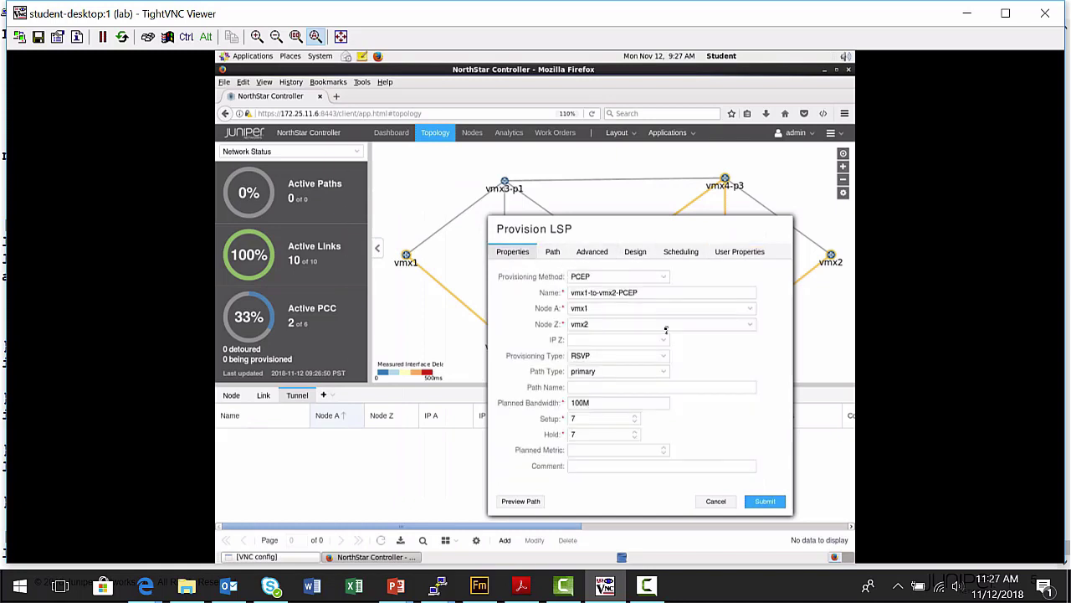
pyautogui.click(765, 502)
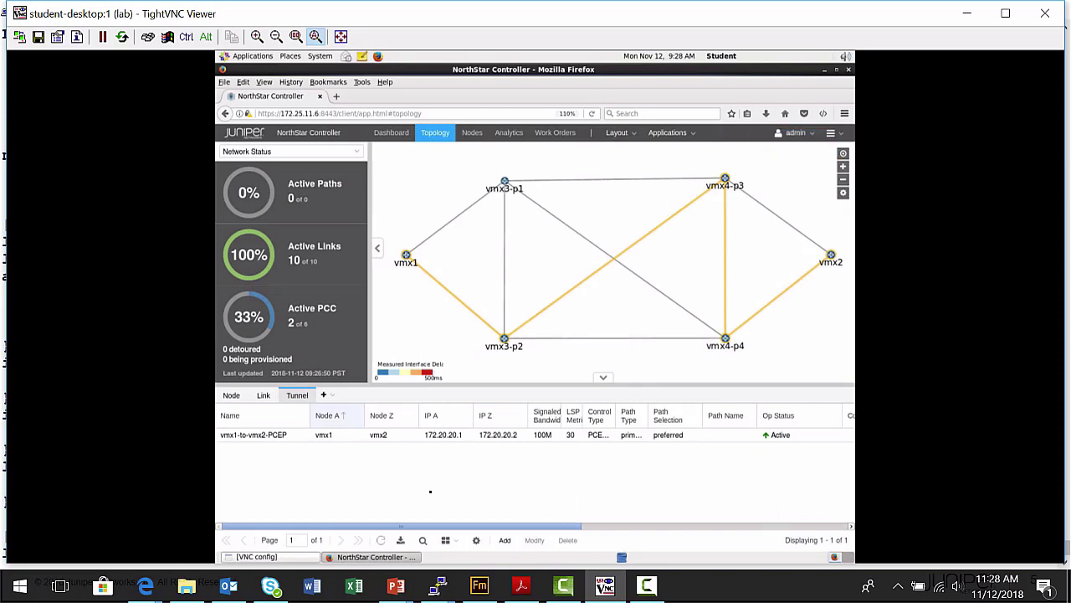
# Step: Highlight the vmx1-to-vmx2-PCEP tunnel's path and widen the Record Route column to examine its recorded hops
pyautogui.click(295, 441)
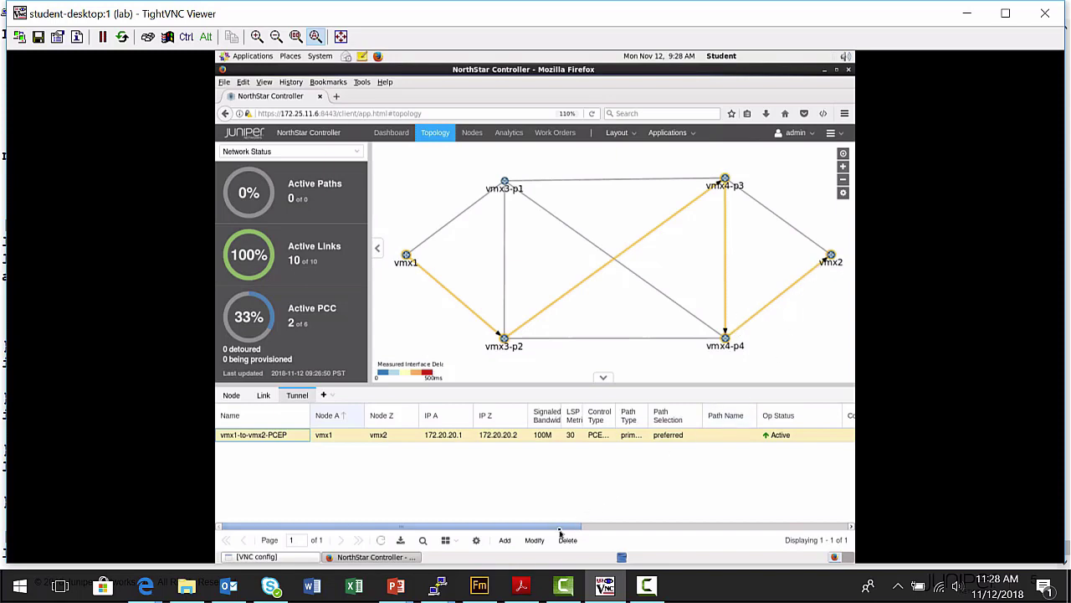
pyautogui.moveTo(560, 530); pyautogui.dragTo(852, 528)
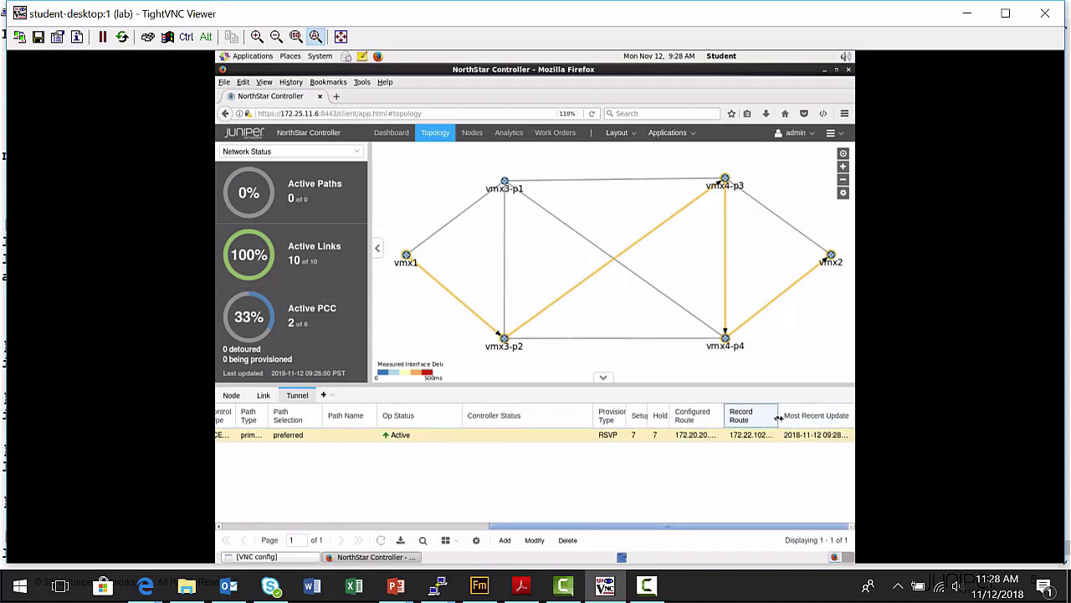
pyautogui.moveTo(779, 418); pyautogui.dragTo(850, 419)
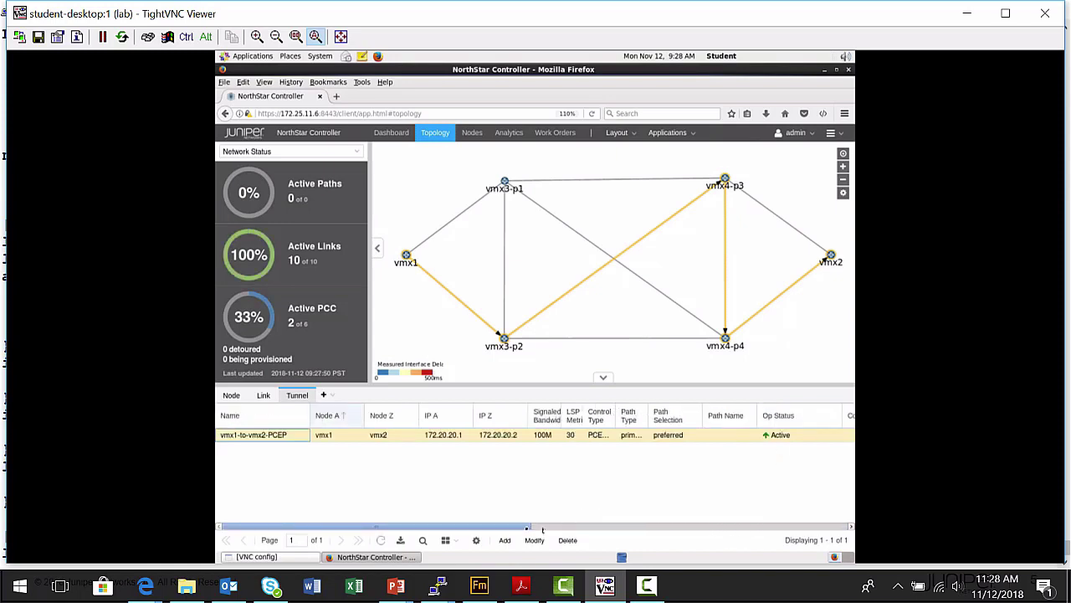
pyautogui.moveTo(521, 527); pyautogui.dragTo(842, 517)
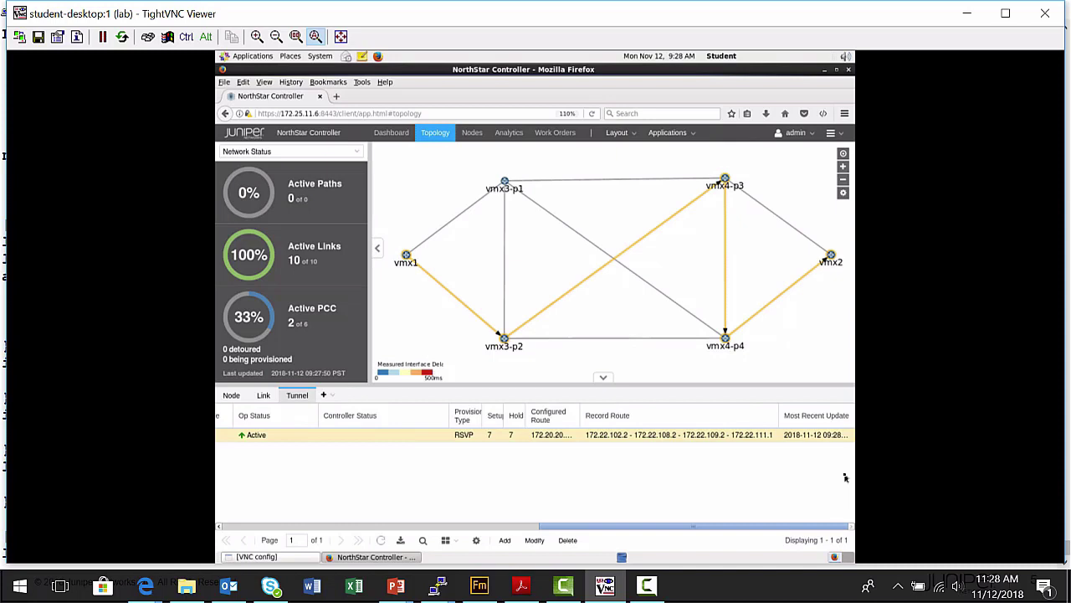
pyautogui.click(448, 527)
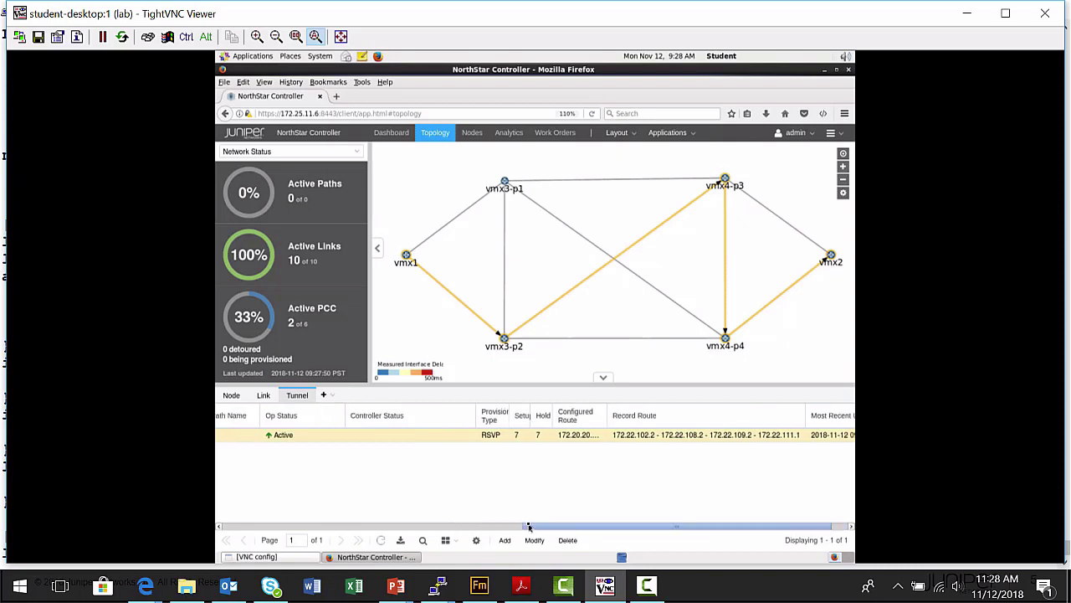
pyautogui.click(448, 527)
pyautogui.moveTo(448, 529); pyautogui.dragTo(222, 529)
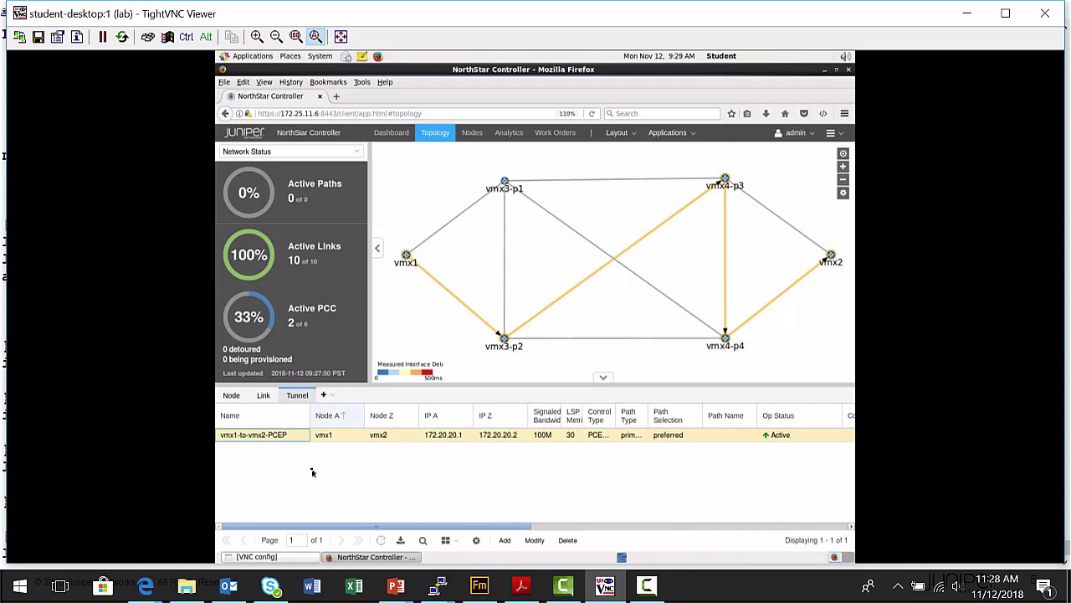
# Step: Switch to the PuTTY session on vmx1 and check the MPLS configuration with show protocols mpls
pyautogui.hotkey('alt', 'Tab')
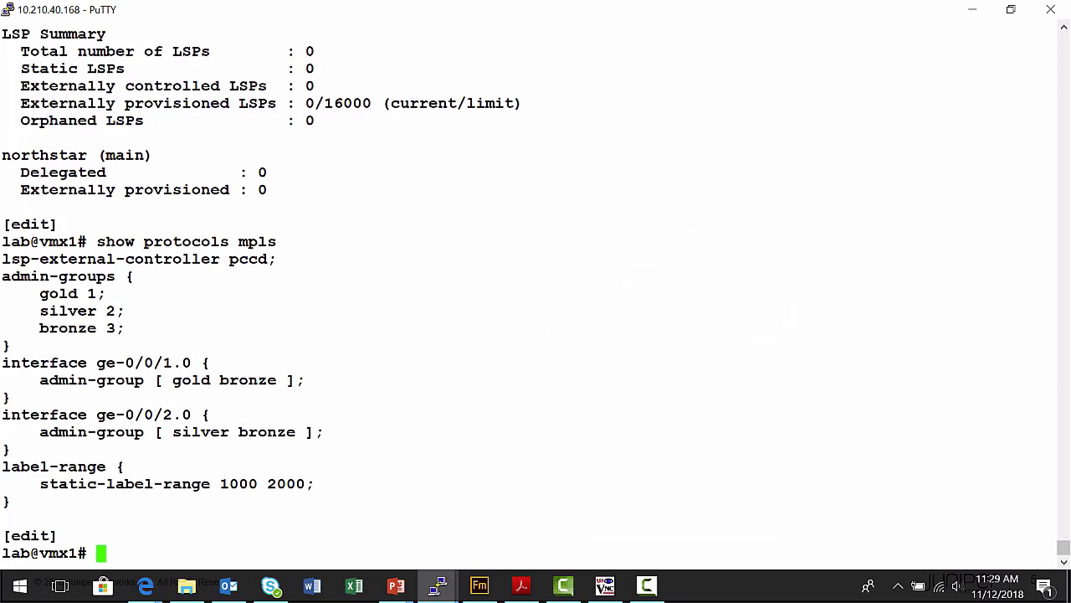
pyautogui.press('Up')
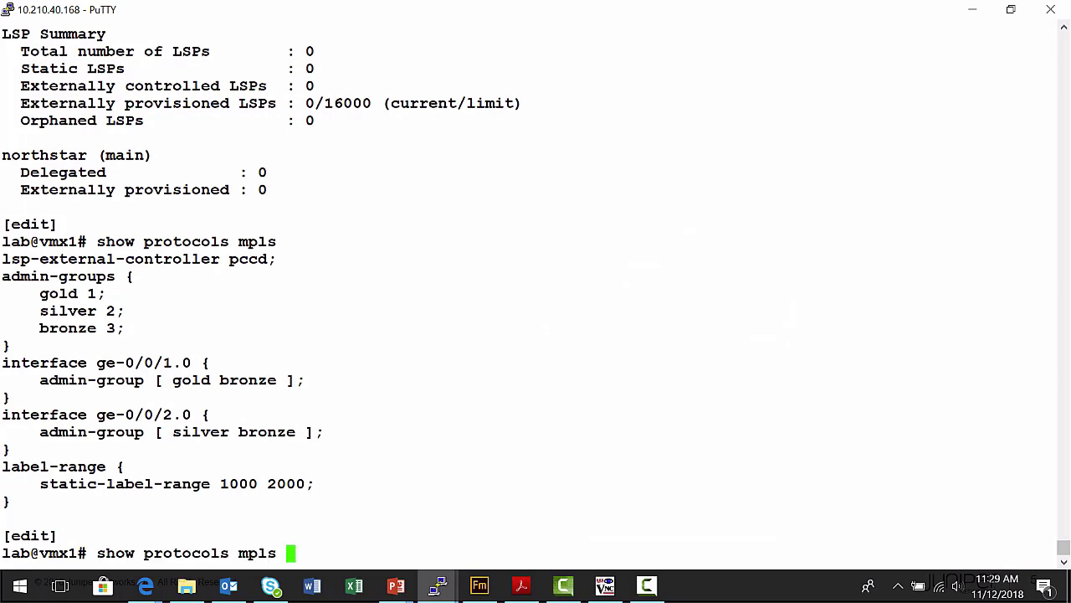
pyautogui.press('Return')
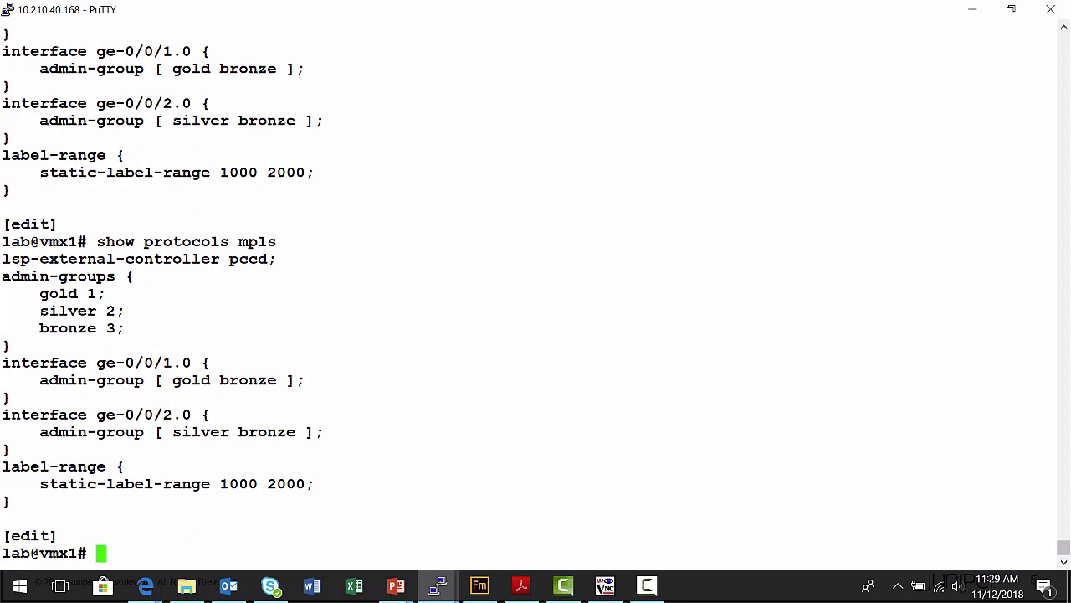
# Step: List the MPLS LSPs on vmx1 with run show mpls lsp
pyautogui.write('run show')
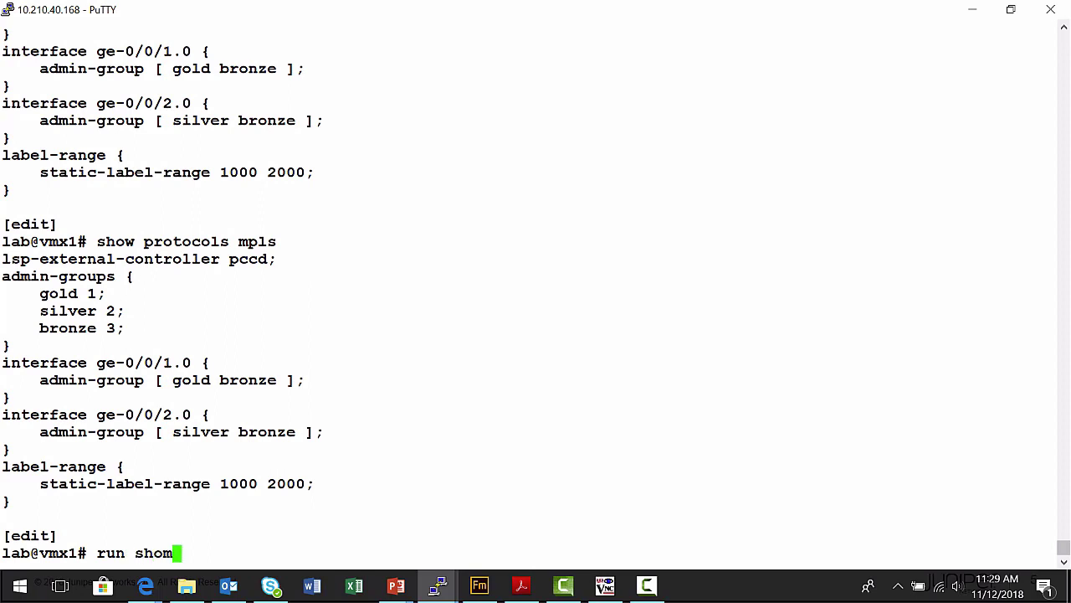
pyautogui.write(' mpls slp')
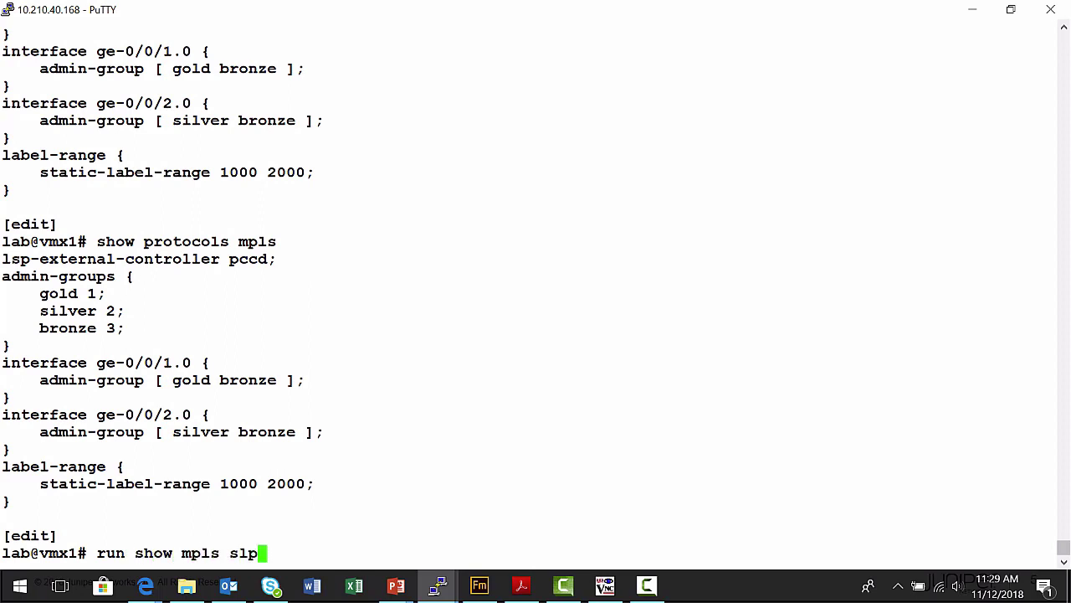
pyautogui.press('Return')
pyautogui.press('BackSpace')
pyautogui.press('BackSpace')
pyautogui.press('BackSpace')
pyautogui.write('lsp')
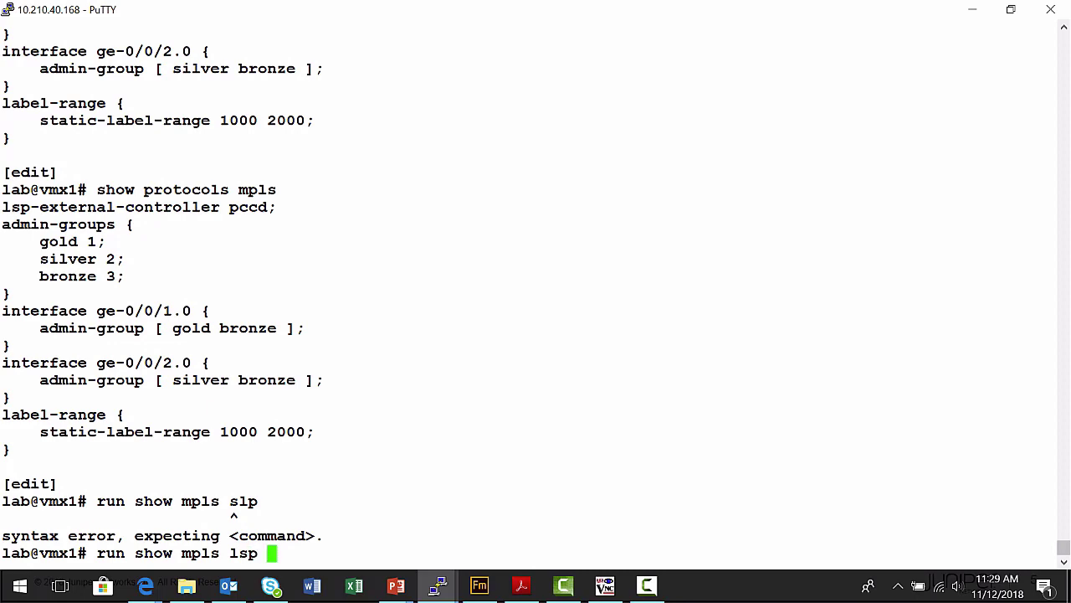
pyautogui.press('Return')
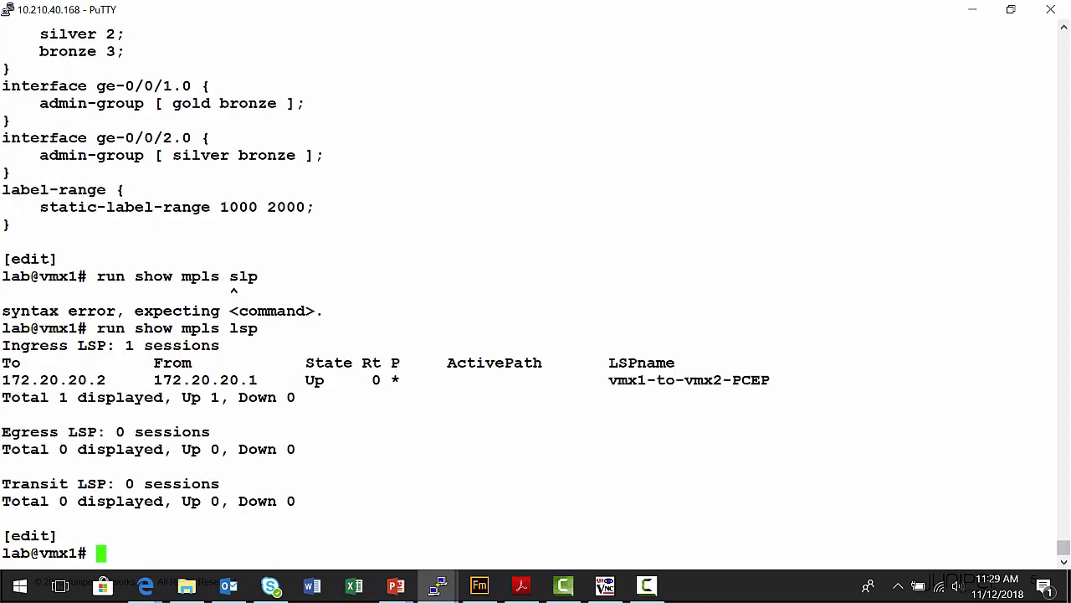
# Step: Display the detailed LSP information on vmx1 with run show mpls lsp detail
pyautogui.press('Up')
pyautogui.write('de')
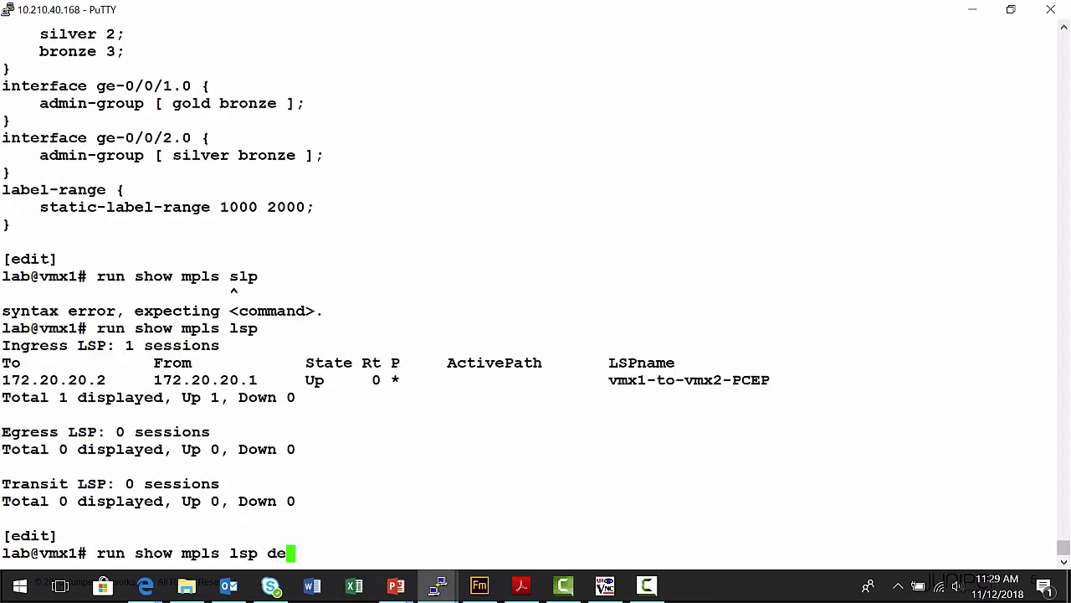
pyautogui.press('space')
pyautogui.write('tail')
pyautogui.press('Return')
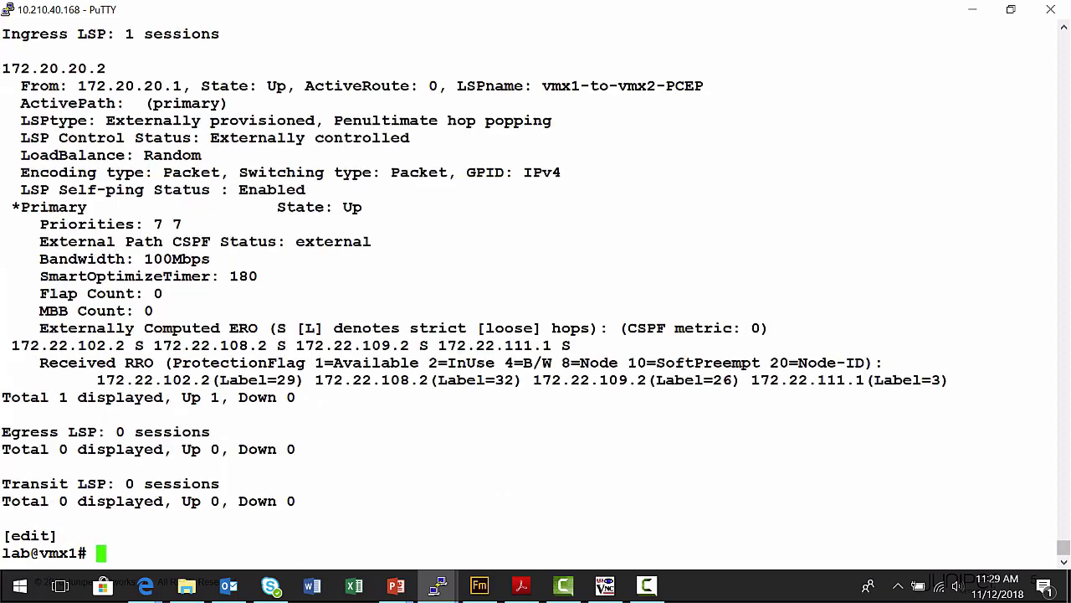